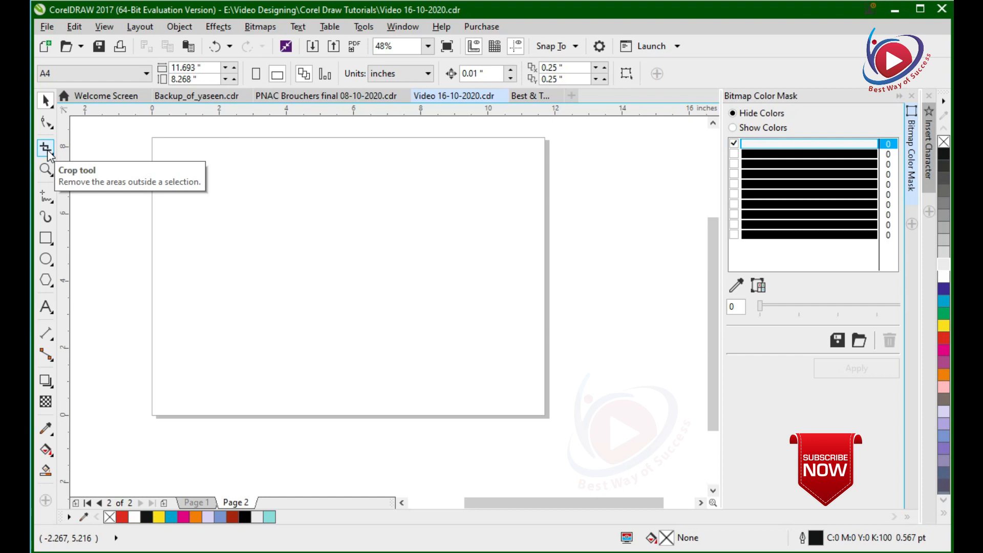
click(52, 153)
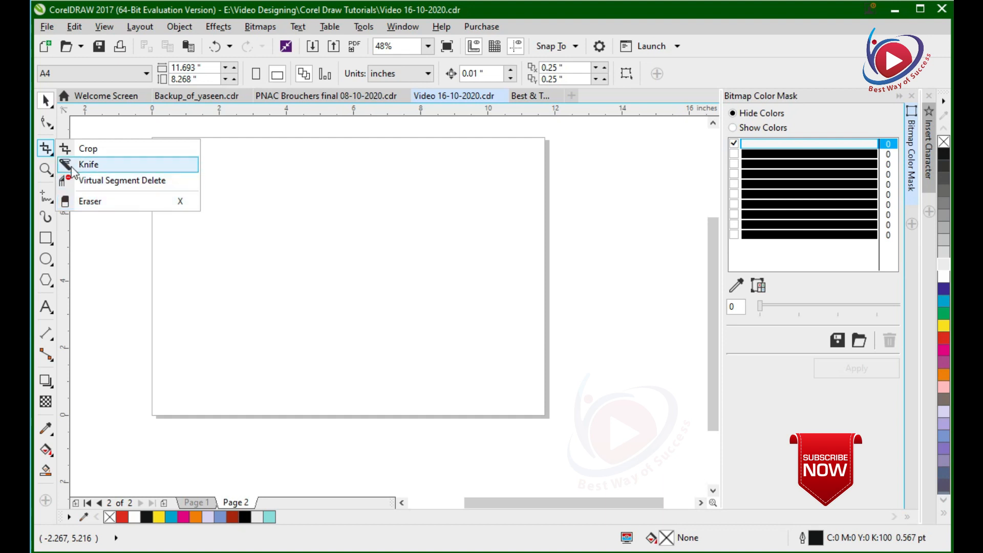
click(52, 174)
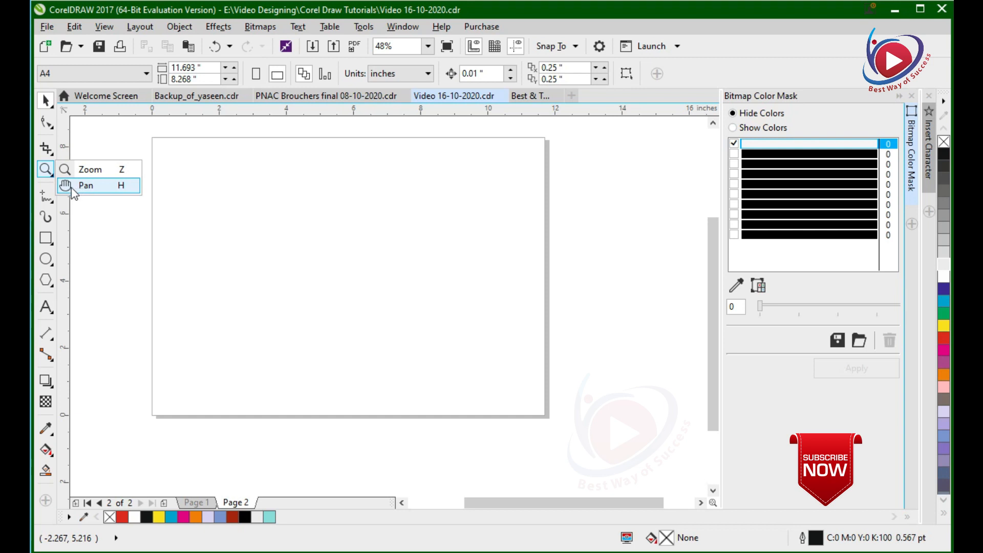
click(50, 195)
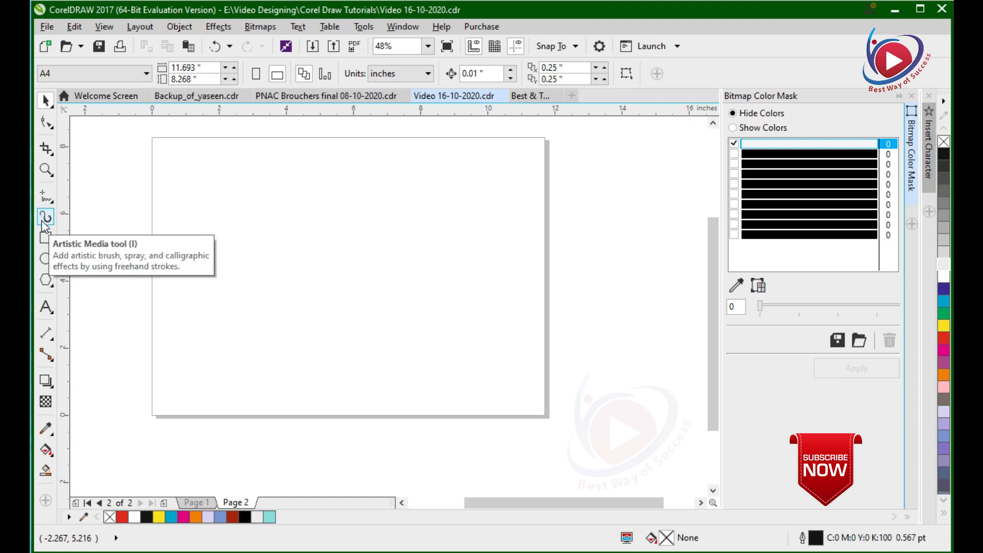
Draw a rectangle about 9.81 by 5.66 inches on page 2 and delete it.
click(49, 245)
click(47, 238)
drag(169, 170, 499, 360)
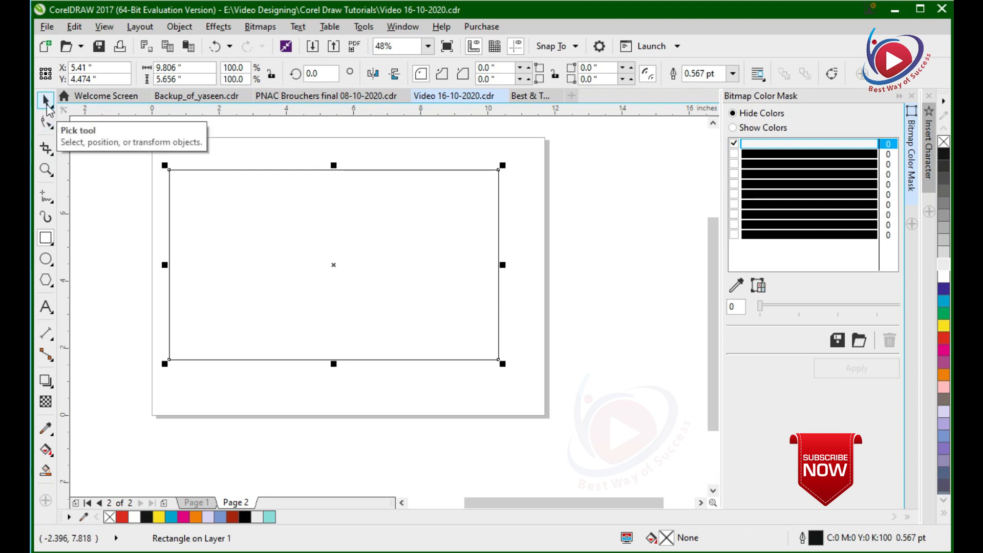
key(Delete)
Draw a horizontal rectangle about 9.81 by 5.66 inches on page 2 and close the PNAC Brouchers final 08-10-2020.cdr document.
click(49, 247)
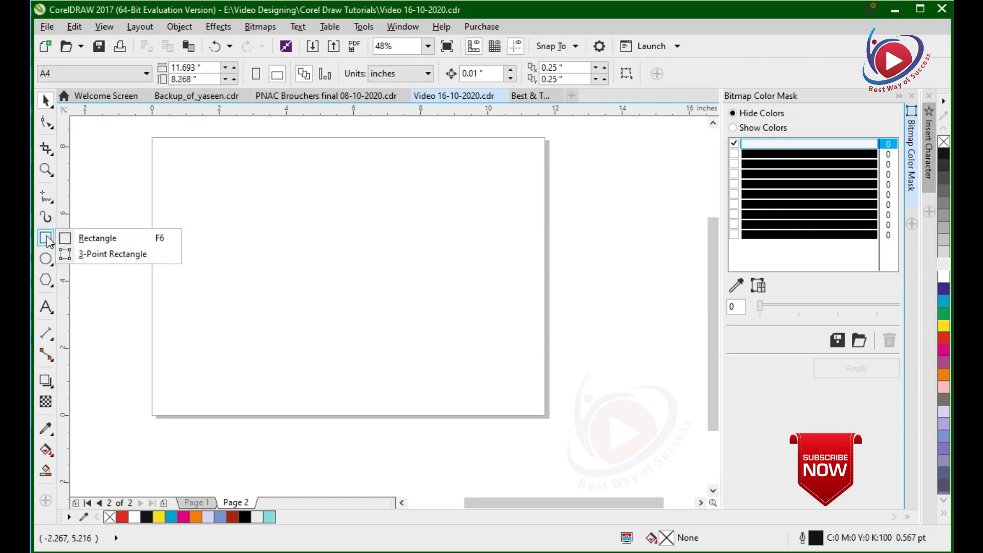
click(97, 238)
drag(169, 170, 498, 360)
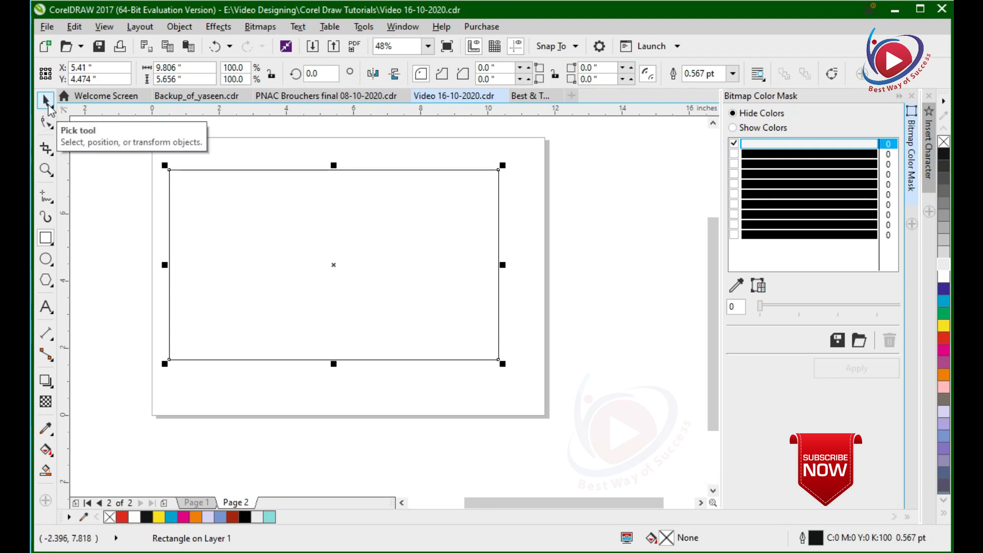
click(404, 97)
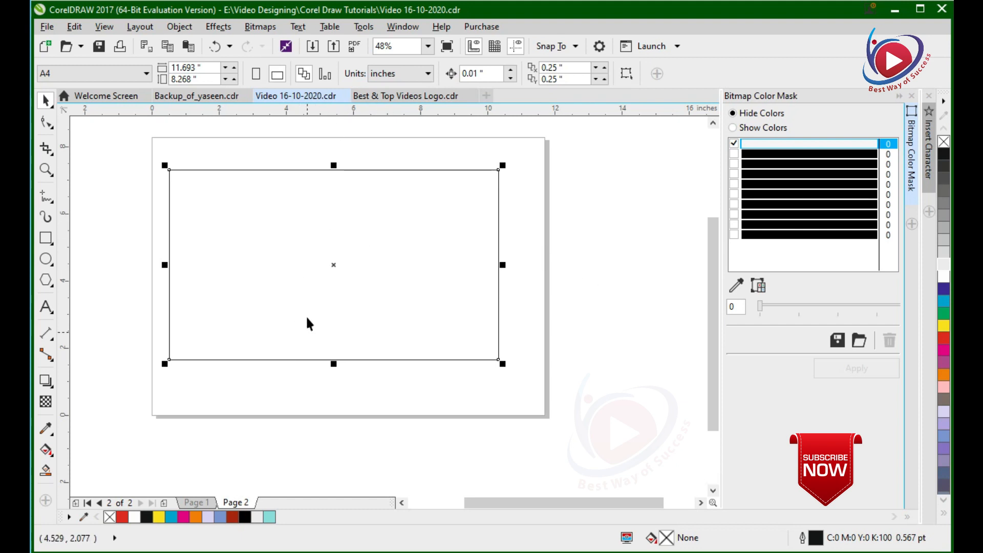
Fill the rectangle with the crimson colour C0 M100 Y55 K0 from the expanded palette.
click(944, 514)
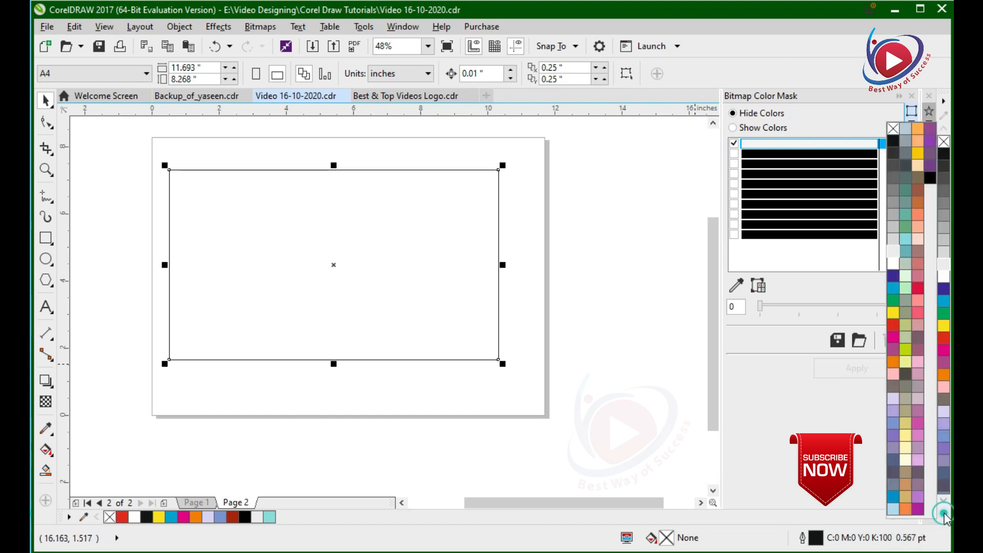
click(893, 329)
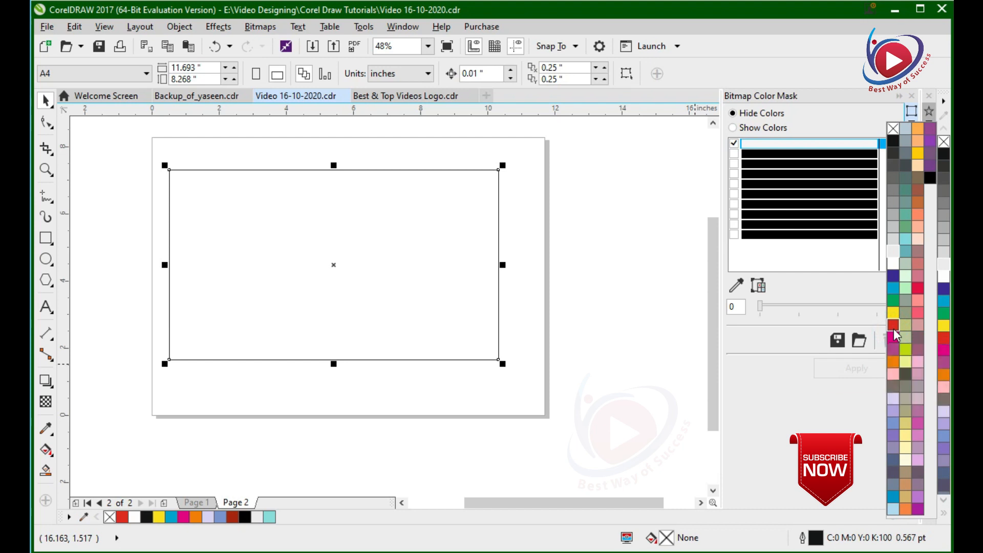
click(856, 334)
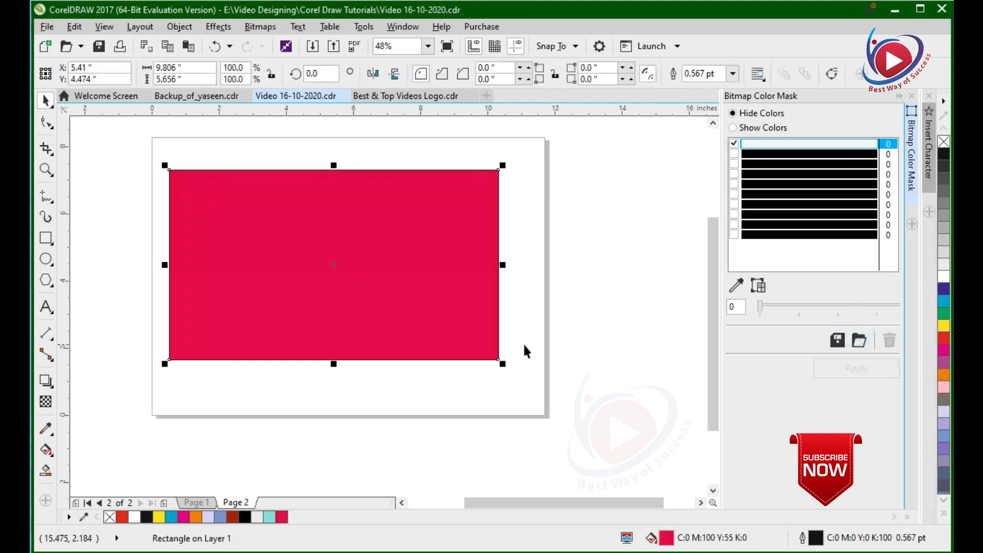
Fill the rectangle with cyan, and change it to the teal shade C78 M5 Y44 K6.
click(294, 231)
click(945, 303)
click(943, 301)
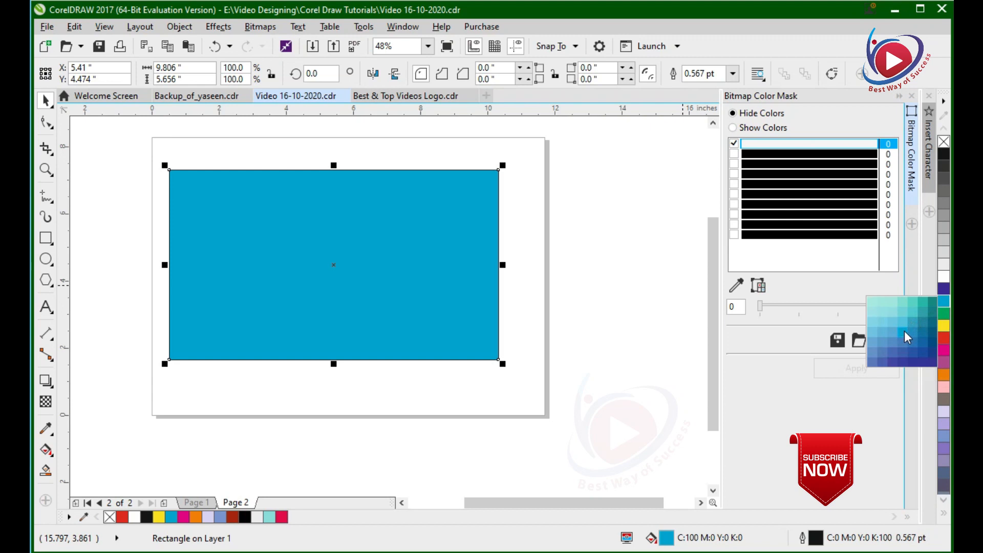
click(920, 304)
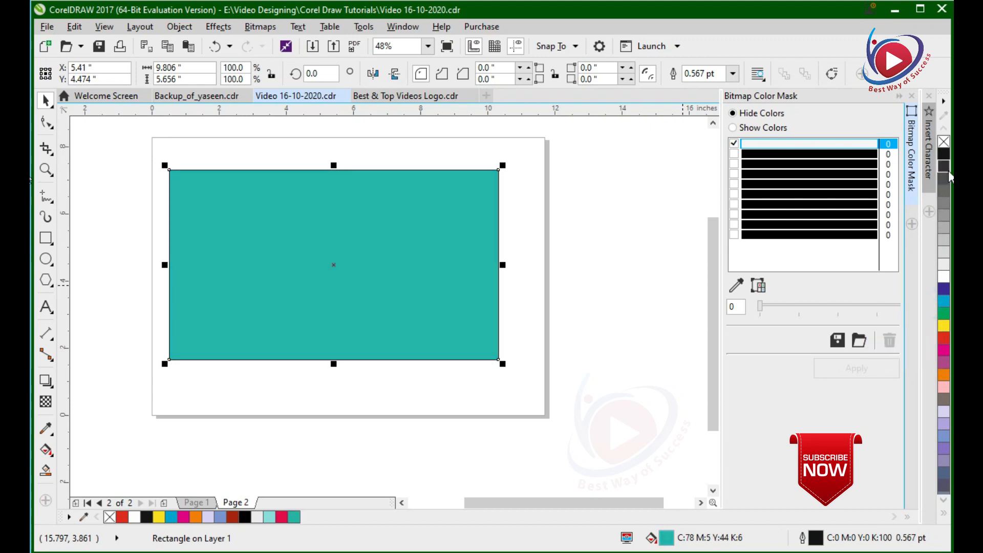
Try a series of palette fill colours on the rectangle, from black and greys through cyan and yellow, ending with magenta.
click(943, 156)
click(943, 166)
click(943, 192)
click(943, 228)
click(943, 277)
click(943, 301)
click(944, 326)
click(943, 350)
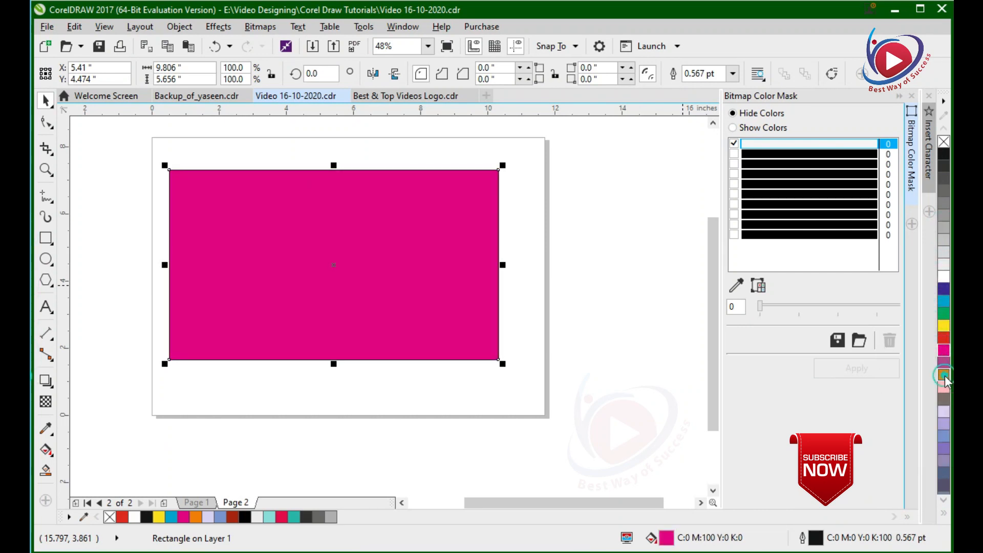
Fill the rectangle with the orange-red shade C1 M89 Y100 K5 and deselect it.
click(945, 376)
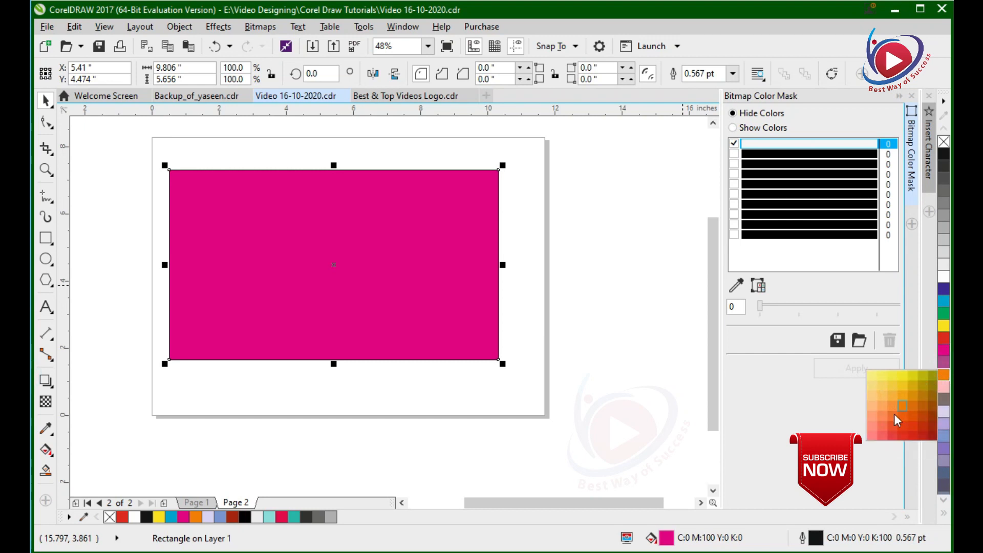
click(915, 425)
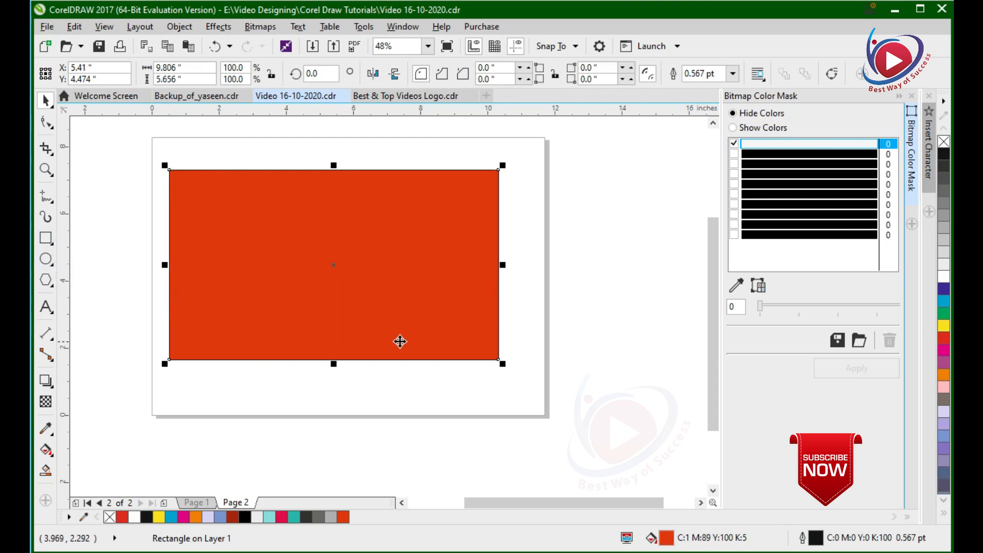
click(209, 153)
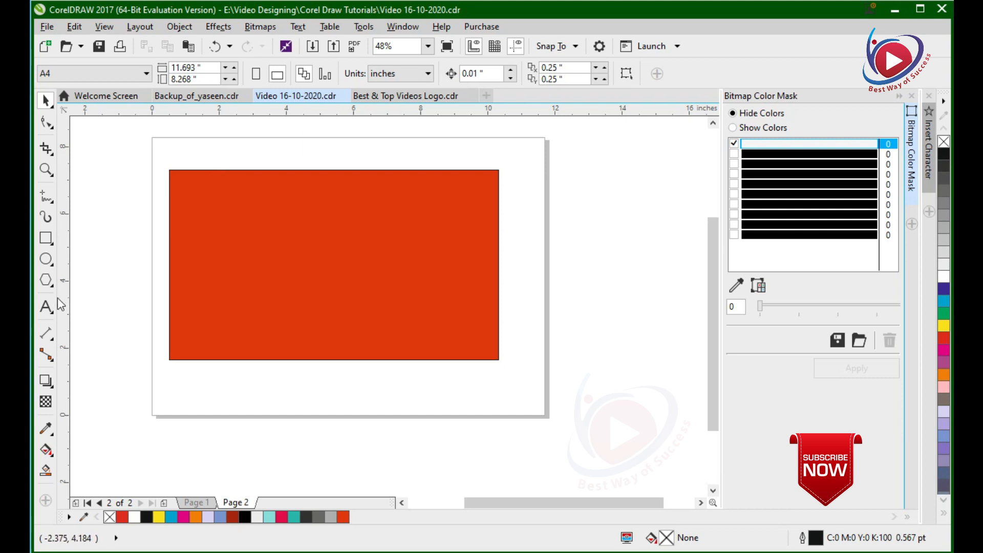
Draw a circle about 1.75 inches across near the left side of the orange-red rectangle and fill it with white.
click(46, 260)
drag(182, 205, 233, 268)
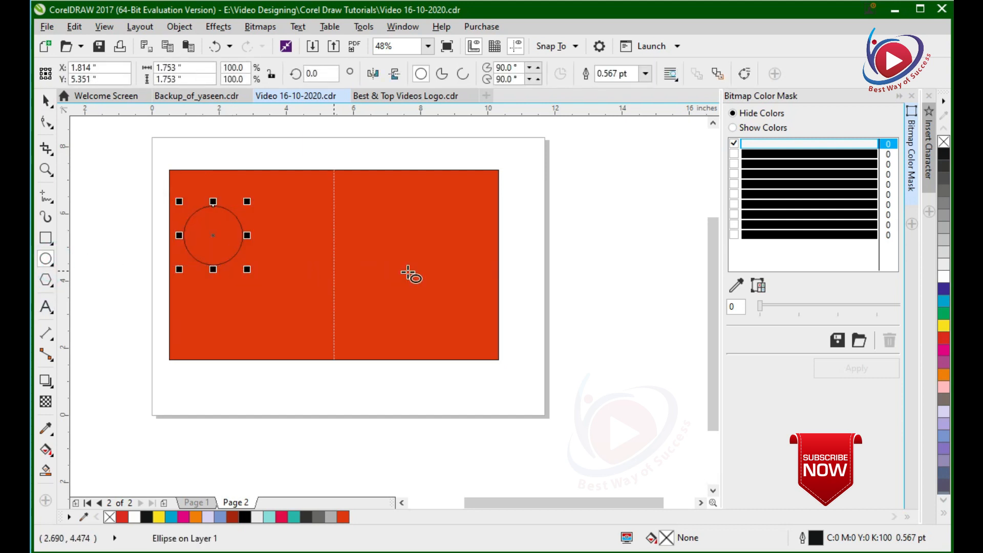
click(945, 277)
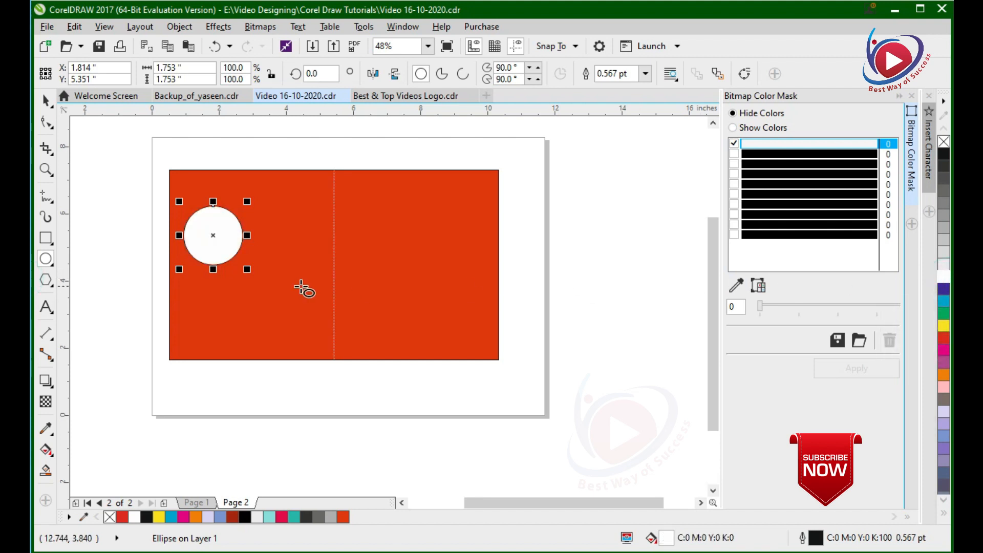
Draw a square about 1.75 inches wide beside the white circle and fill it with green C100 M0 Y100 K0.
click(46, 238)
drag(275, 206, 334, 265)
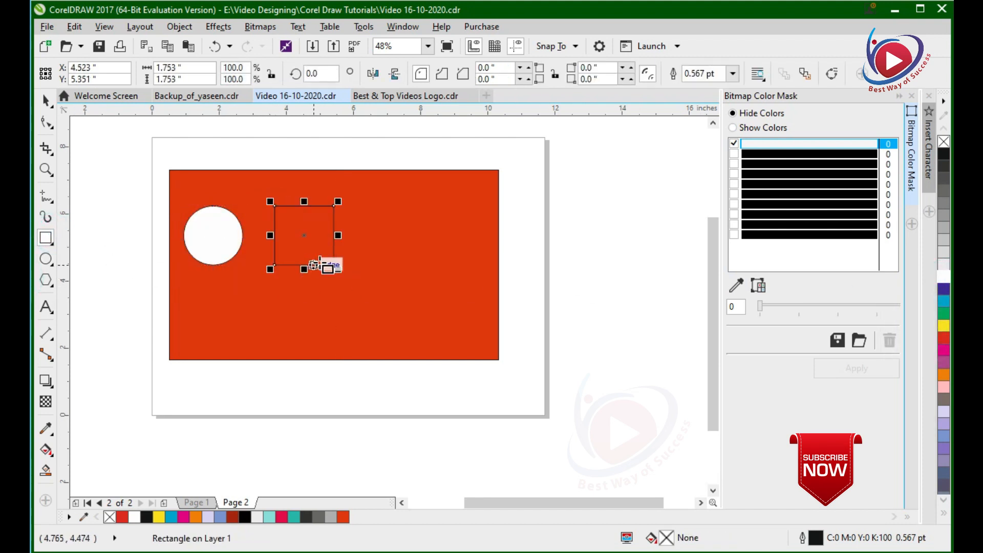
click(946, 265)
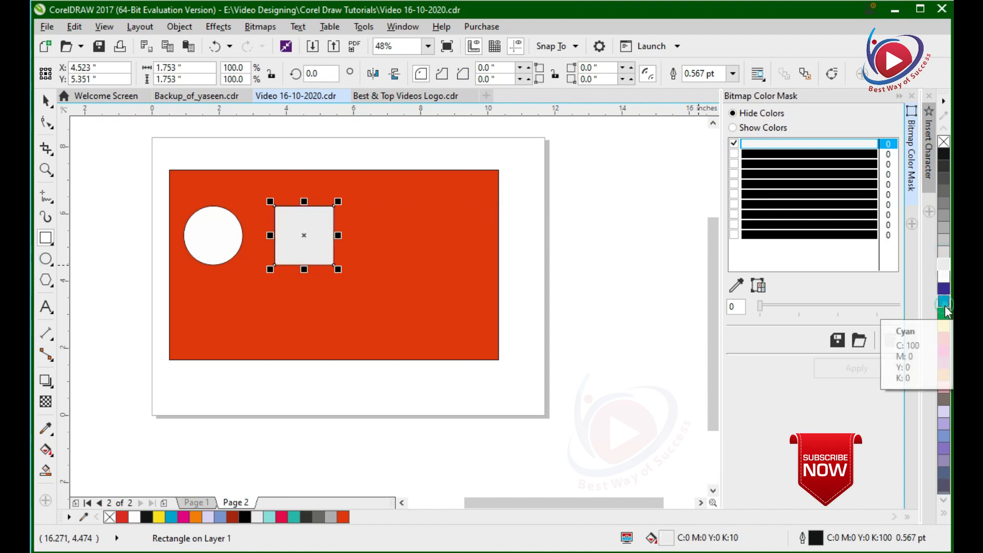
click(944, 313)
click(45, 101)
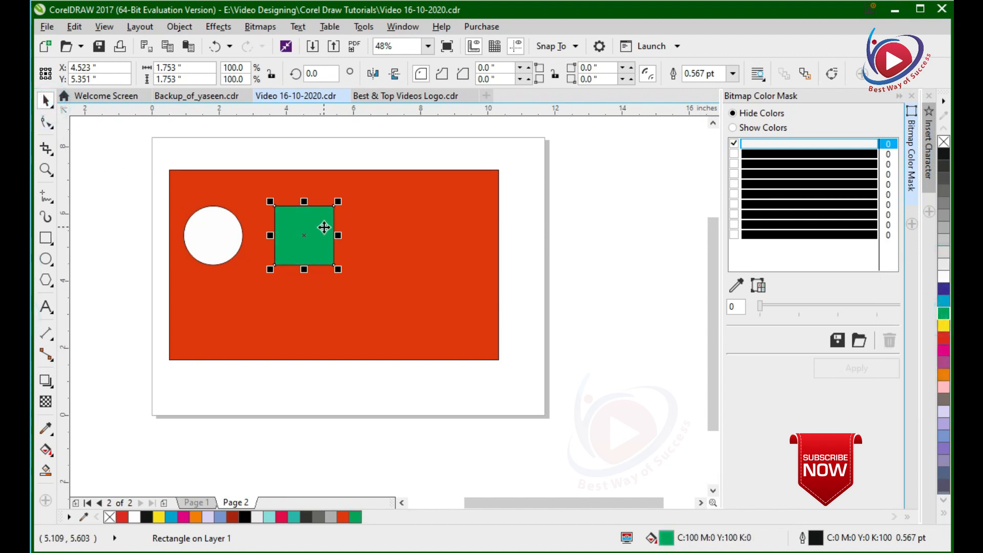
Delete the green square and the white circle from the orange-red rectangle.
key(Delete)
click(210, 226)
key(Delete)
click(120, 263)
Examine the finished Status thumbnail on page 1, including its Youtube Status text.
click(204, 504)
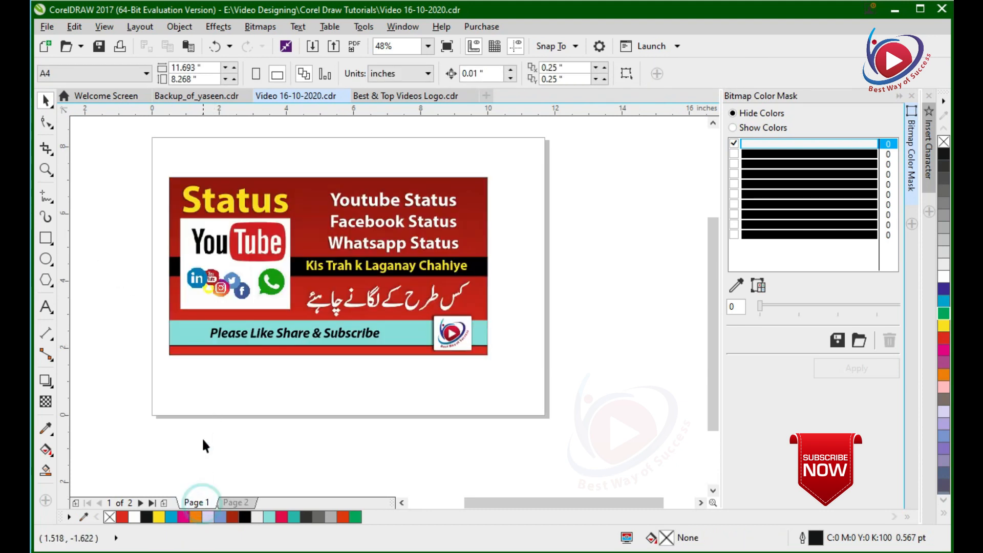
drag(151, 167, 462, 348)
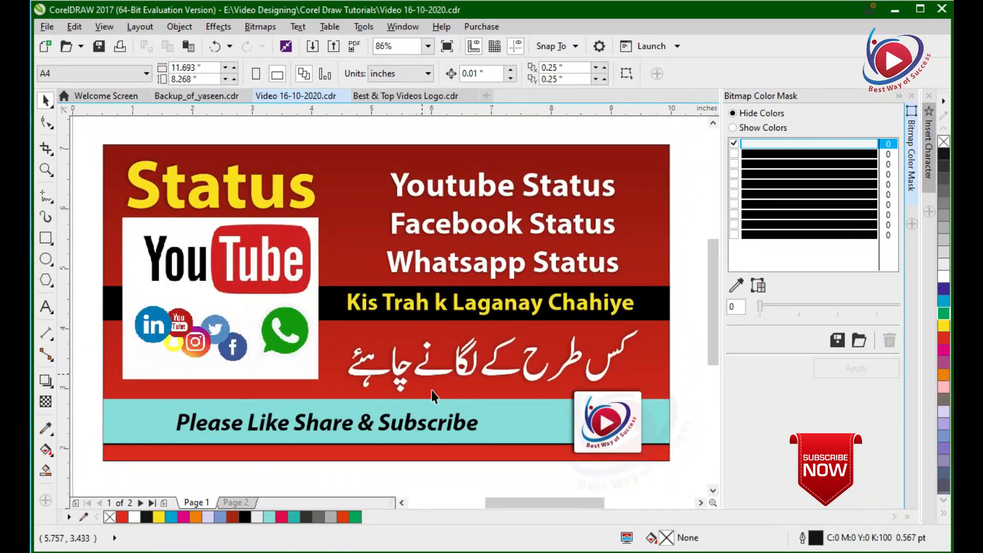
scroll(429, 387, down, 2)
key(F2)
drag(249, 241, 628, 422)
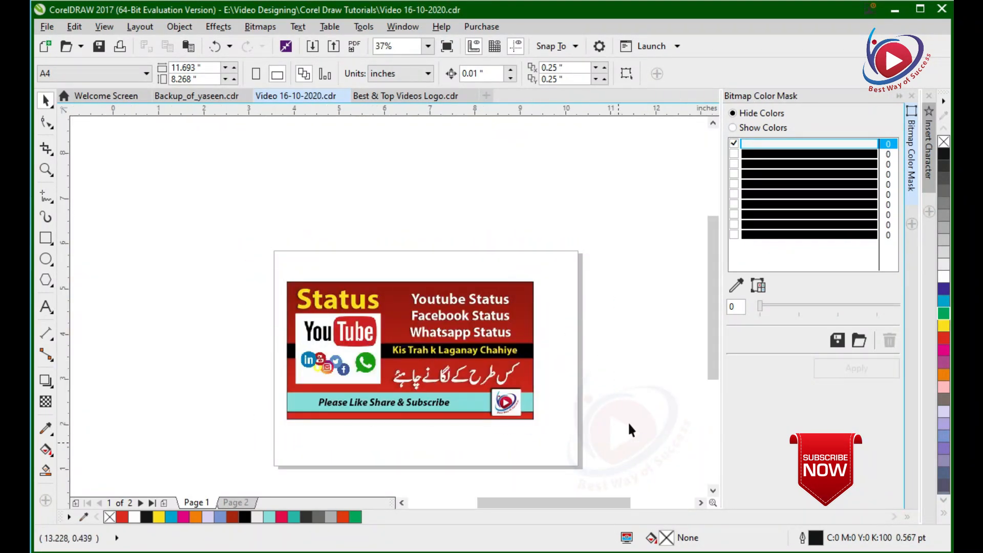
click(473, 228)
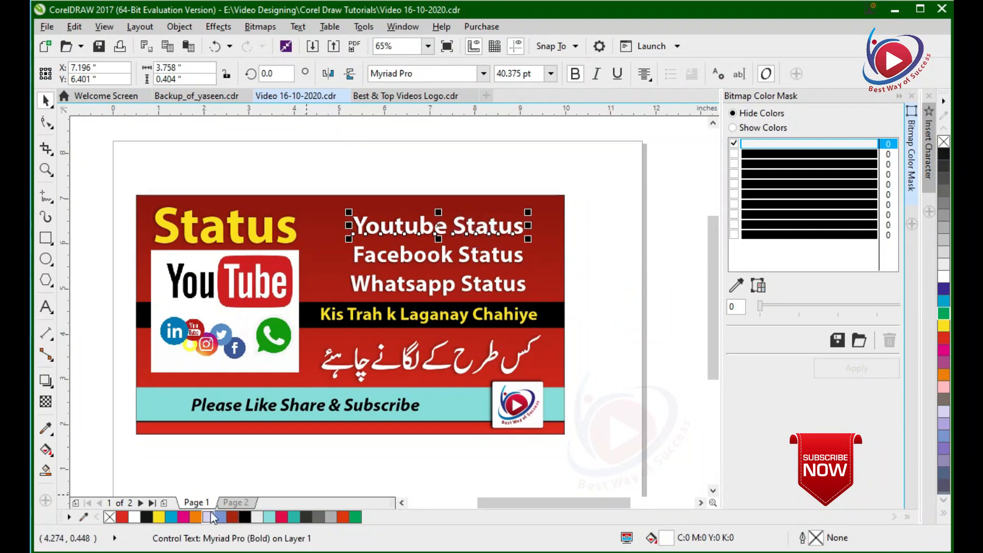
Copy the PowerClip frame with the YouTube logo from the Status thumbnail on page 1.
click(234, 283)
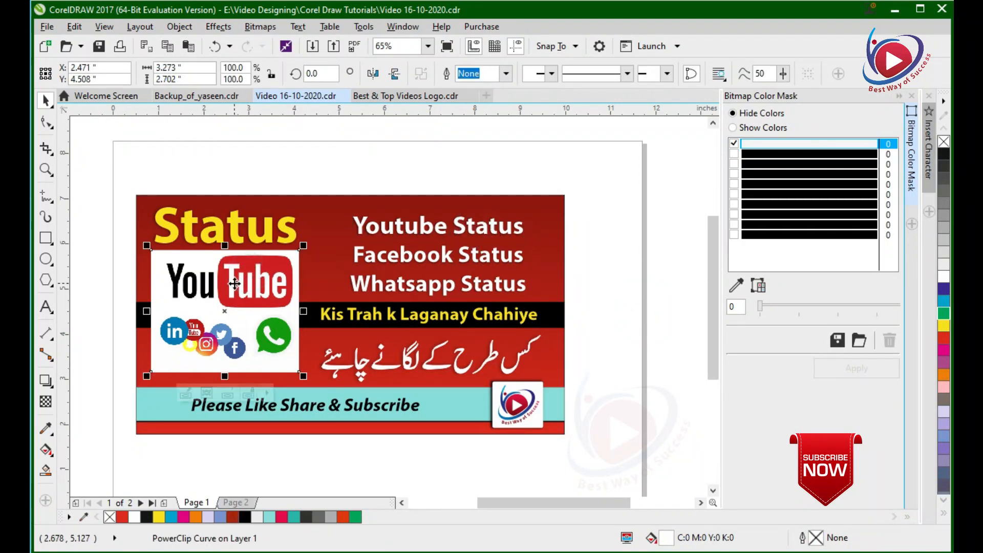
right_click(235, 283)
click(307, 185)
right_click(260, 279)
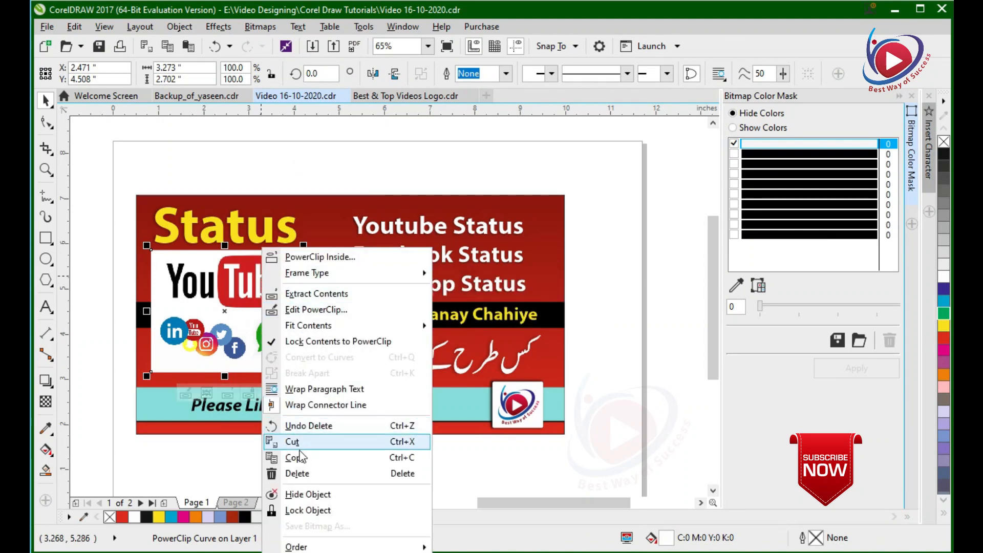
click(300, 457)
Paste the YouTube logo frame onto the rectangle on page 2, deleting the first pasted copy and pasting it again.
click(236, 503)
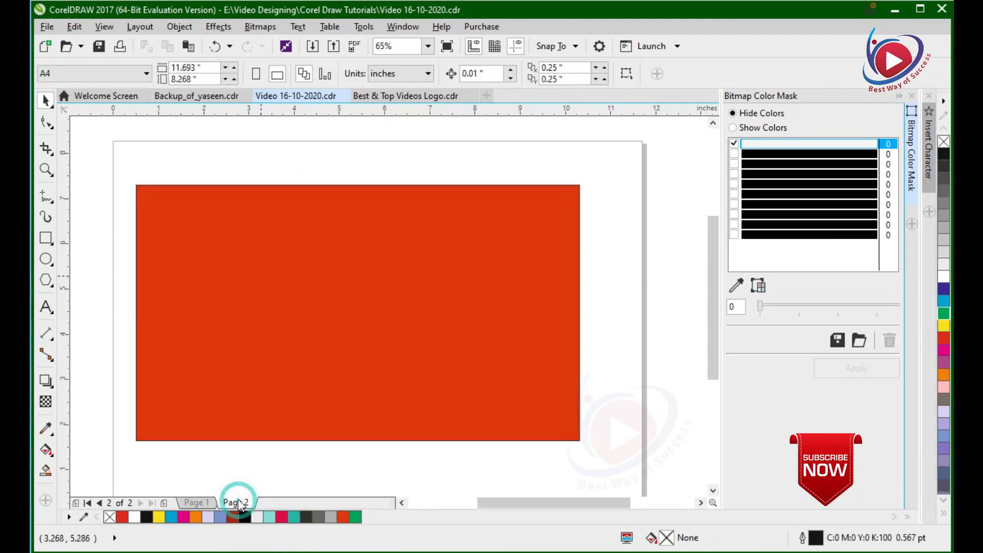
key(ctrl+v)
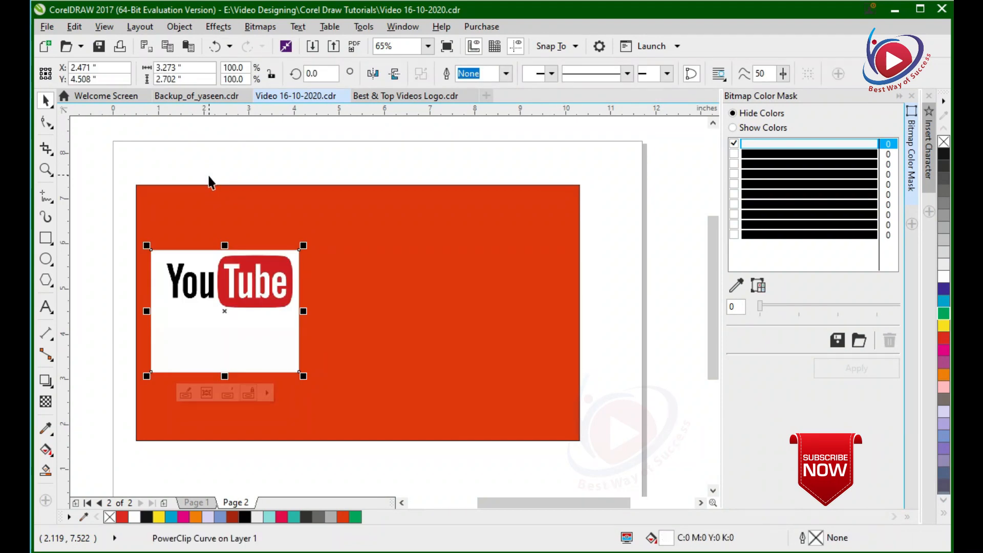
key(Delete)
right_click(204, 167)
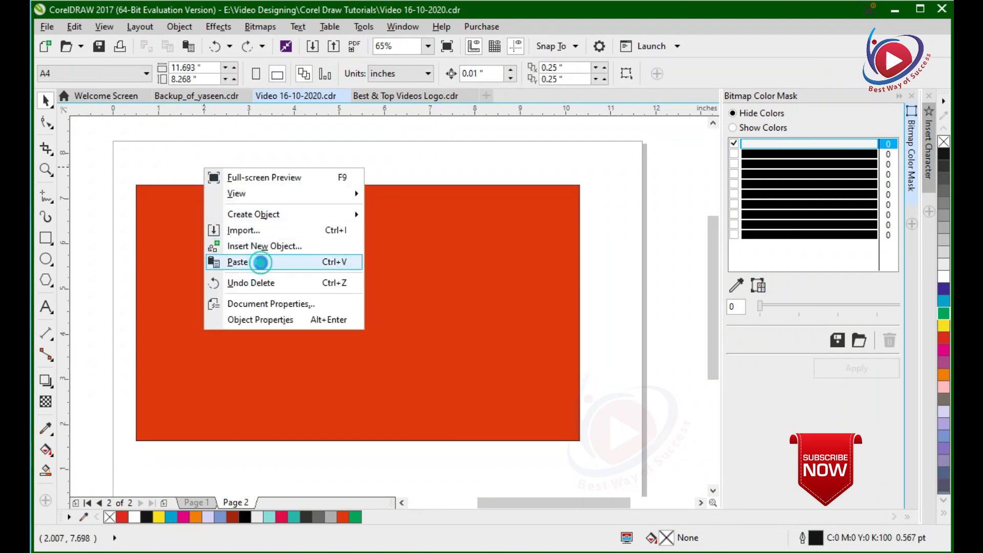
click(259, 263)
Shorten the YouTube logo frame to about 1.44 inches high by moving its bottom nodes up to just below the logo.
click(229, 330)
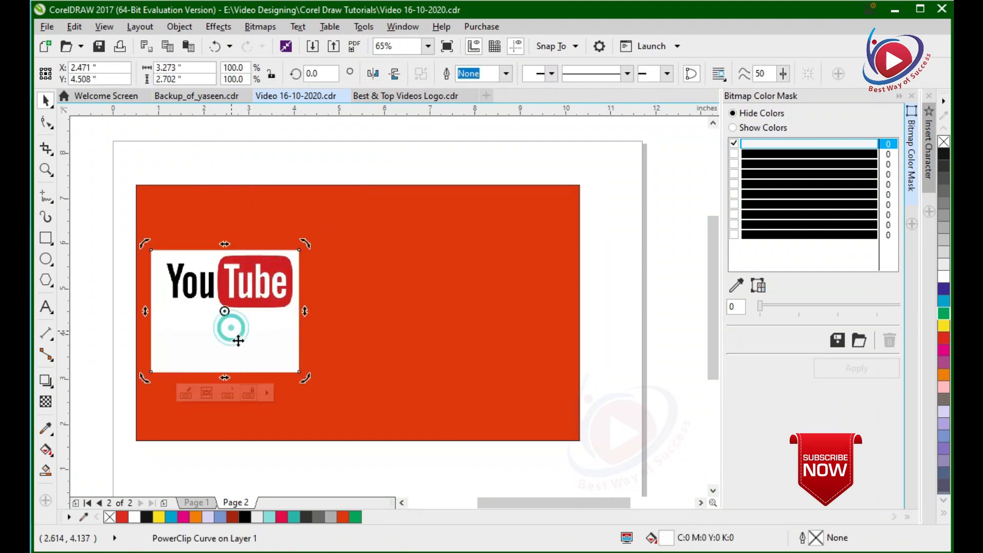
click(47, 123)
drag(126, 344, 299, 315)
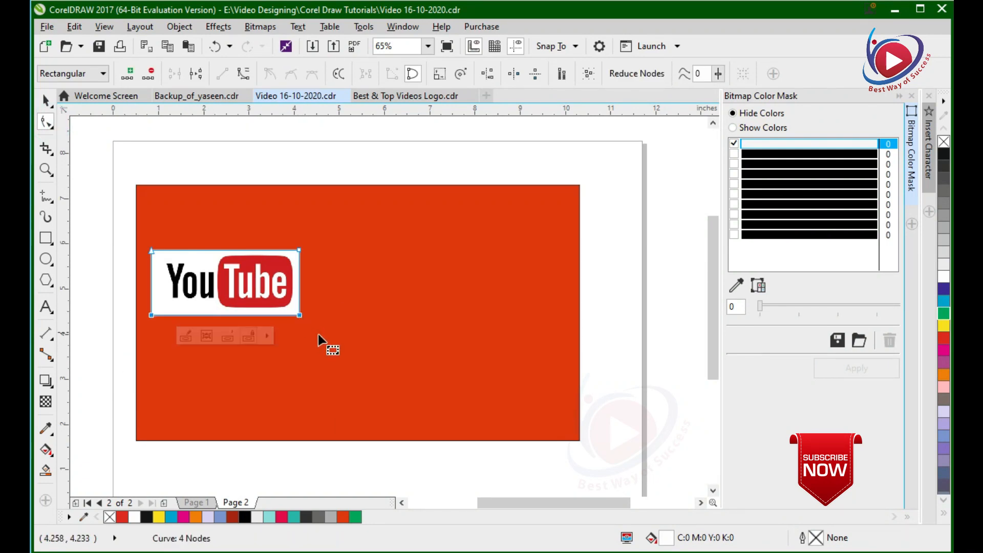
click(51, 104)
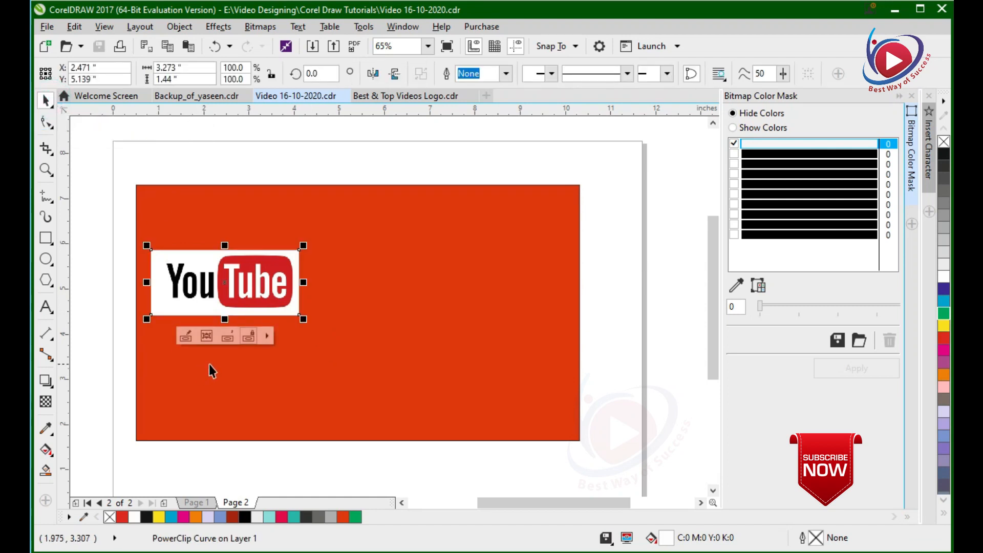
click(46, 29)
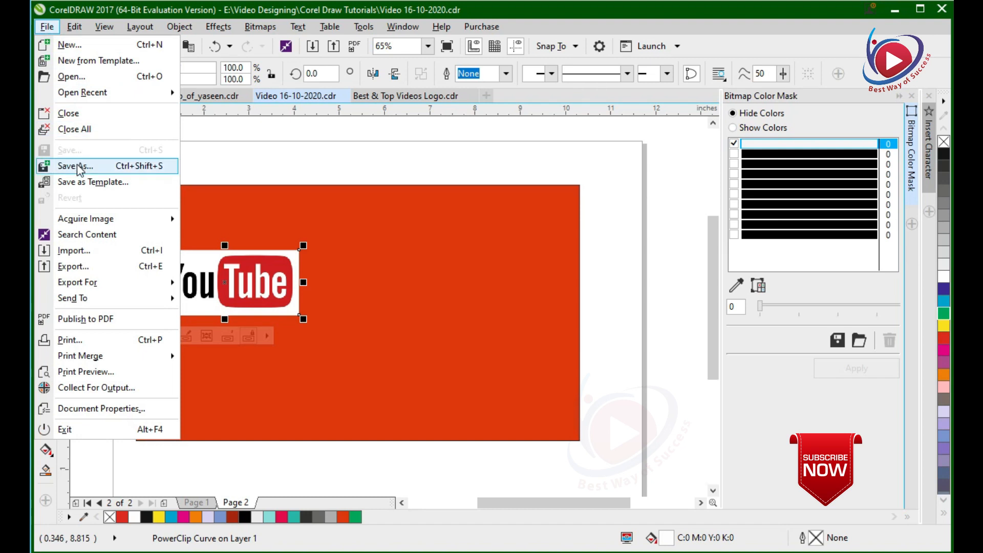
click(288, 160)
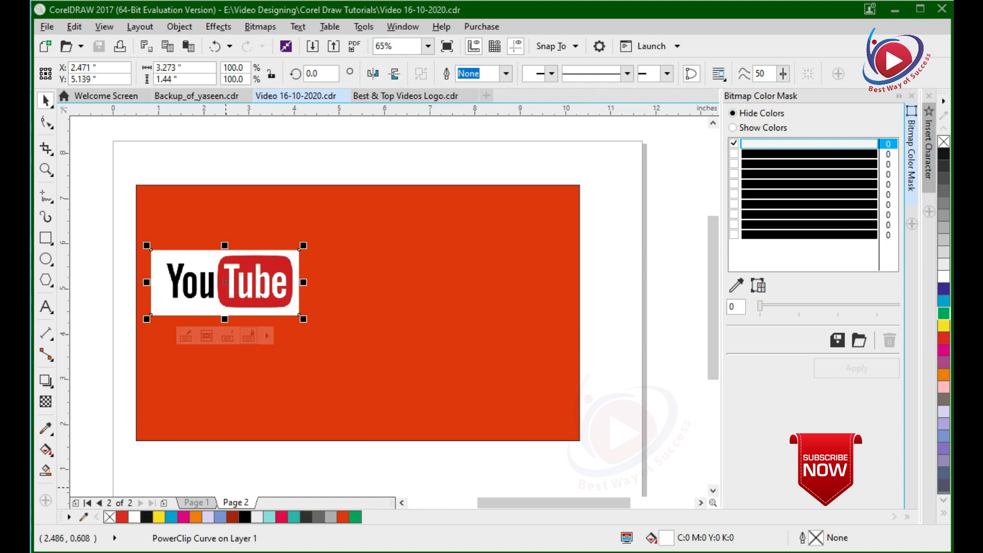
Add the artistic text "Kia Hum Film, Drama, Music & Girls ki Picture Social Media Per Share Kar Saktay Hain...?????" above the orange rectangle.
click(514, 462)
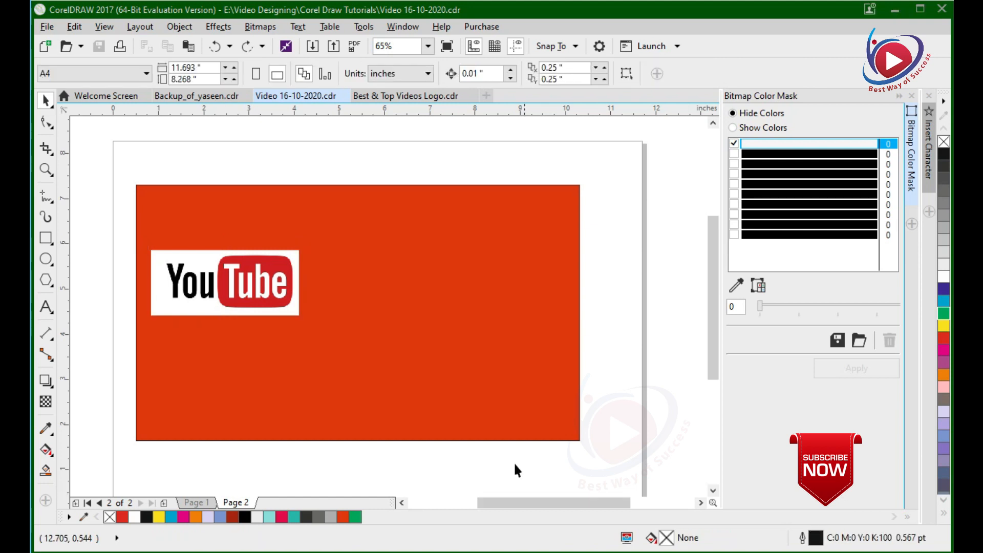
click(45, 307)
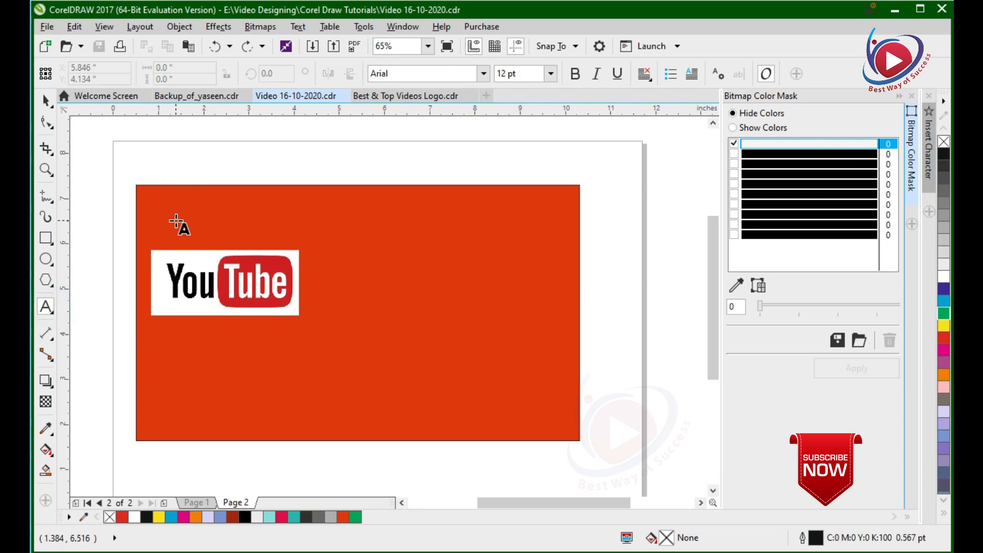
click(181, 167)
text(Ki)
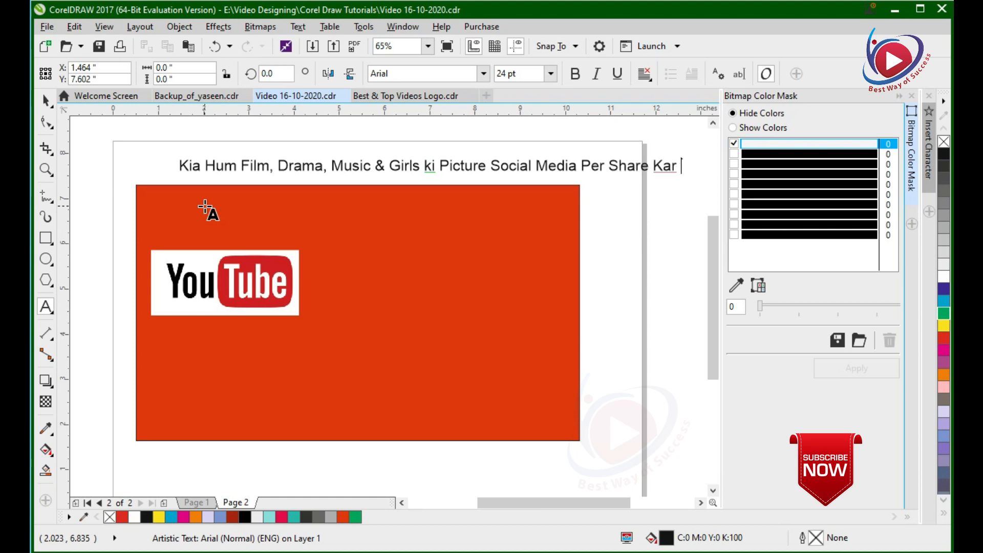
text(tay Hain)
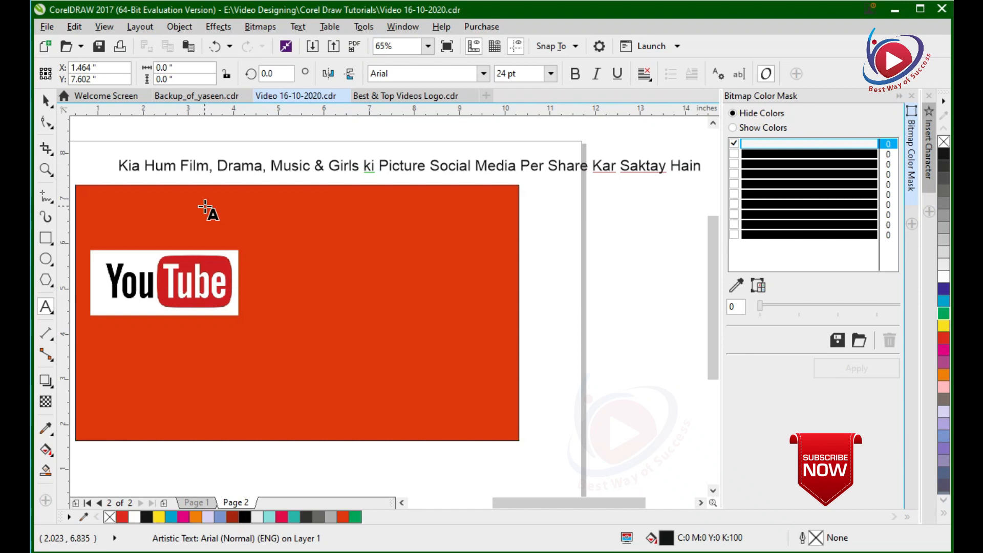
text(...?????)
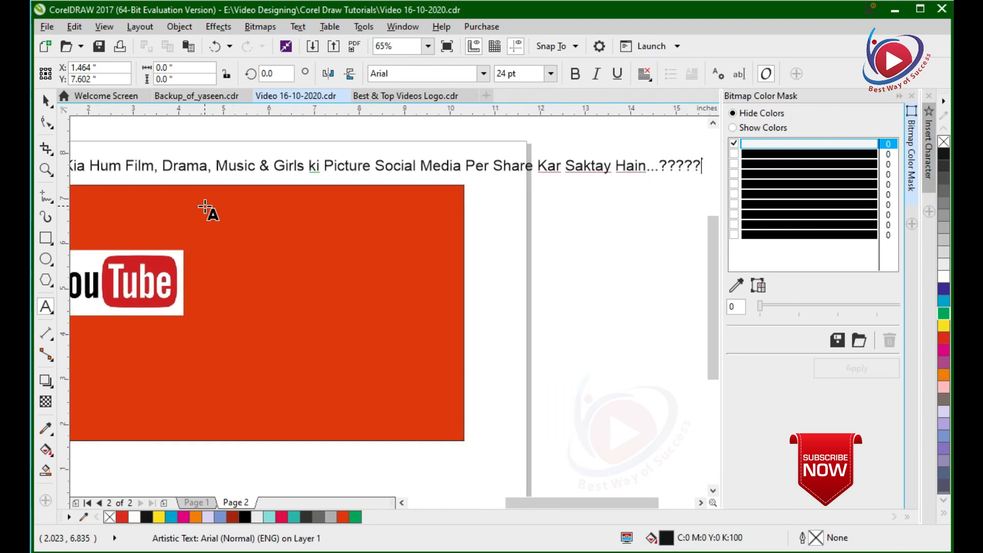
click(46, 100)
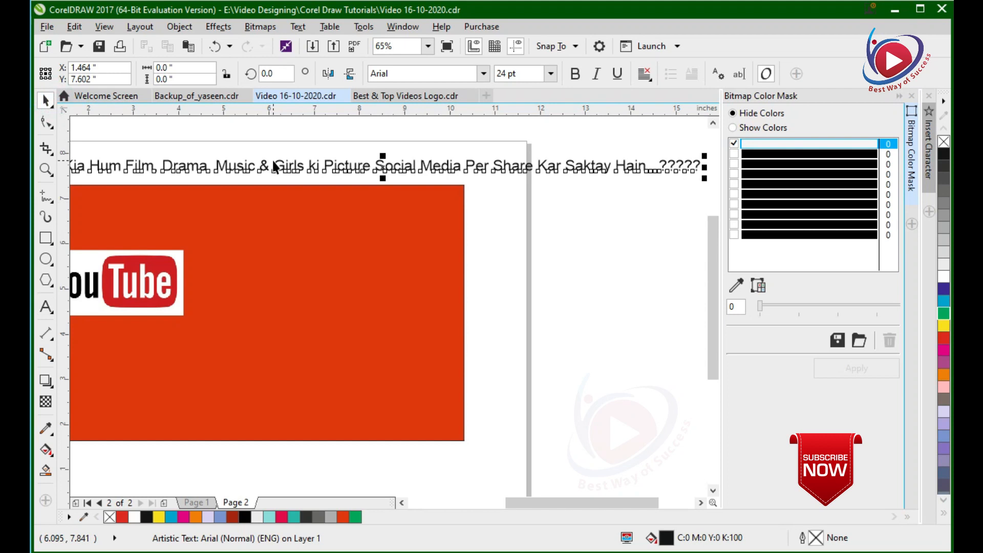
Break the headline text into two lines after "Picture" and move it up clear of the orange rectangle.
scroll(277, 164, down, 3)
drag(138, 144, 500, 303)
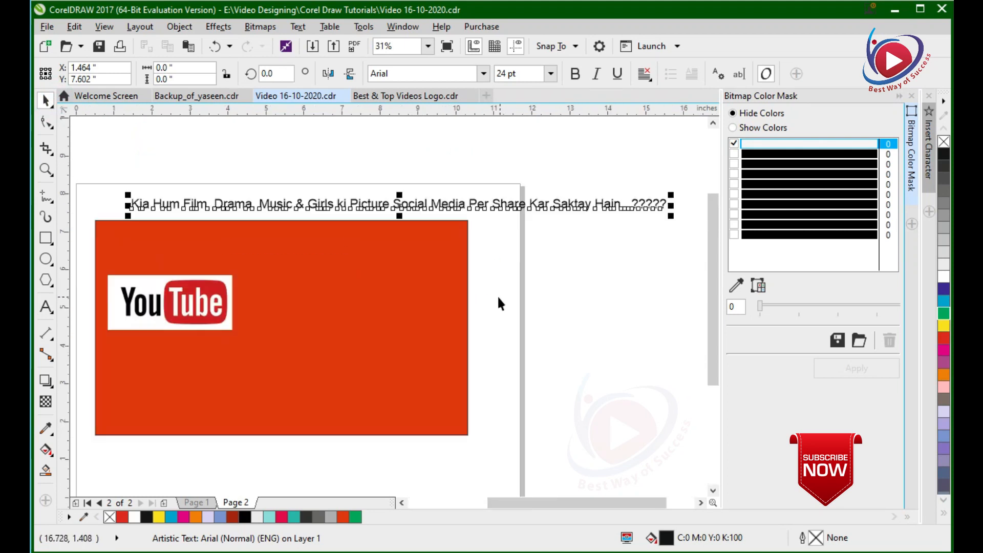
click(403, 169)
click(399, 207)
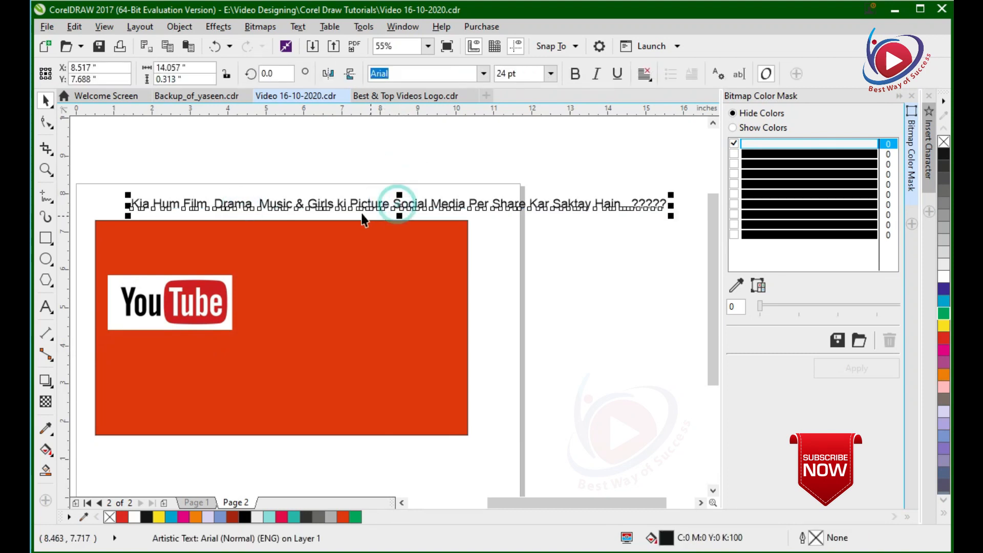
double_click(390, 205)
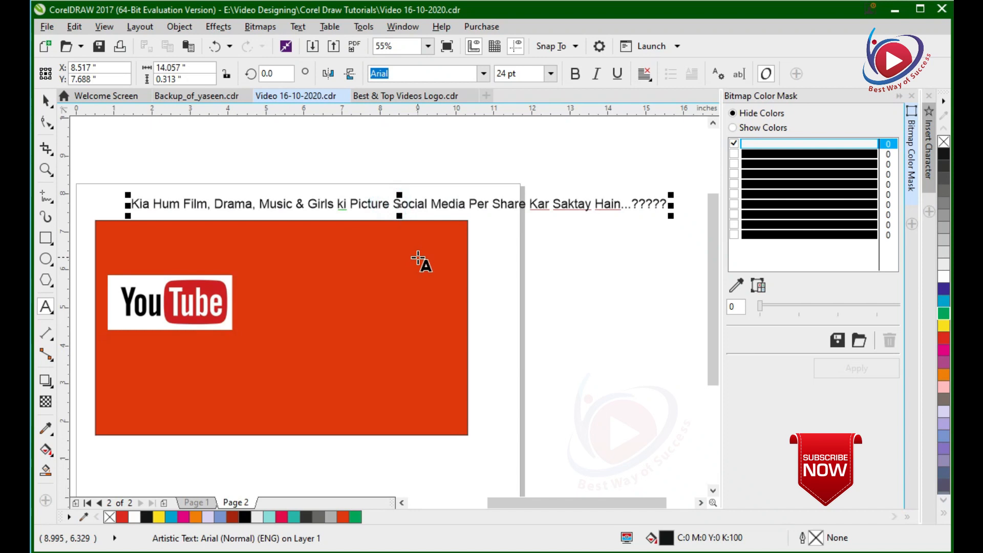
key(Return)
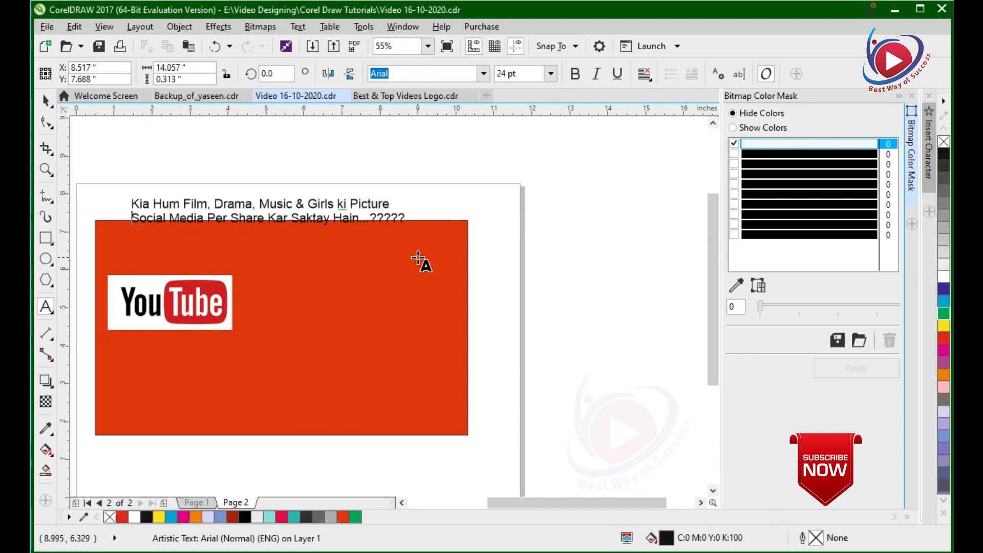
click(46, 100)
drag(258, 211, 275, 201)
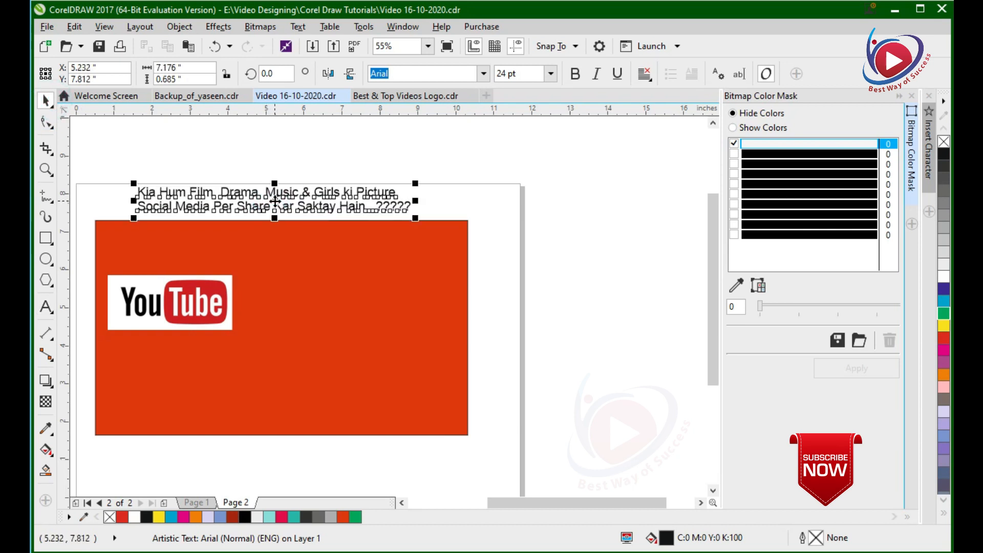
Set the headline text's font to Myriad Pro and make it bold.
click(484, 75)
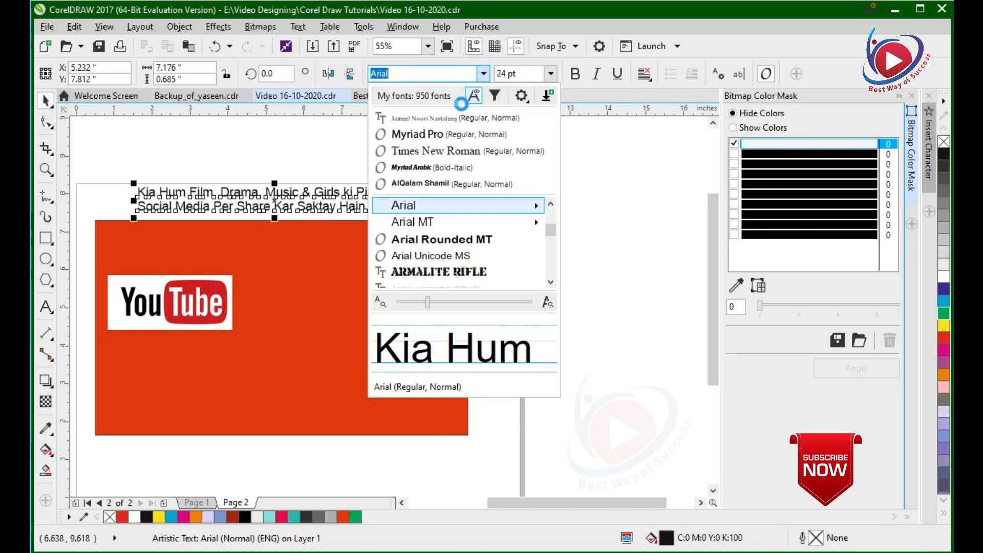
click(435, 134)
click(576, 74)
click(599, 149)
click(308, 241)
Draw a rectangle about 9 inches wide and 1.14 inches high across the orange rectangle, between its upper edge and the YouTube logo.
click(46, 238)
click(108, 231)
drag(116, 235, 438, 261)
key(ctrl+z)
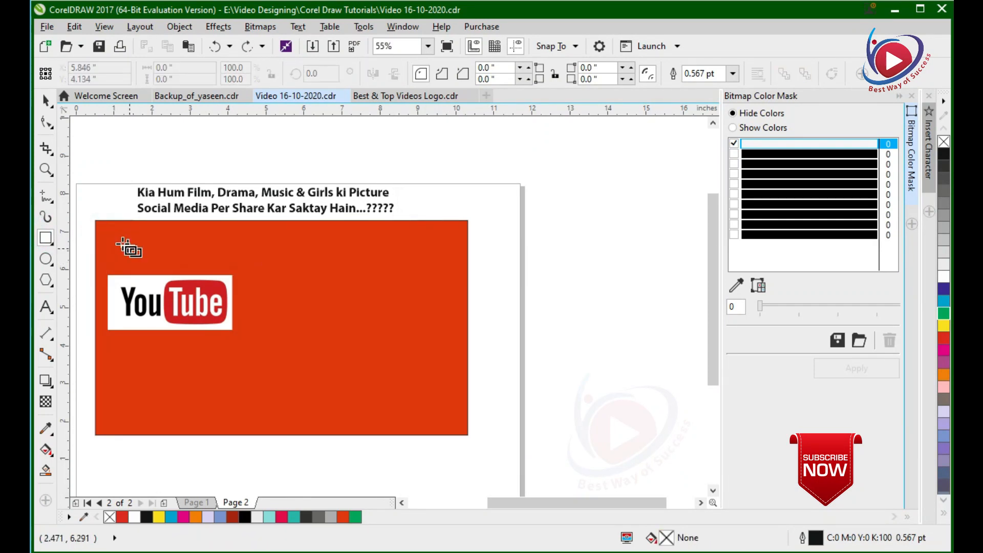
drag(108, 232, 451, 260)
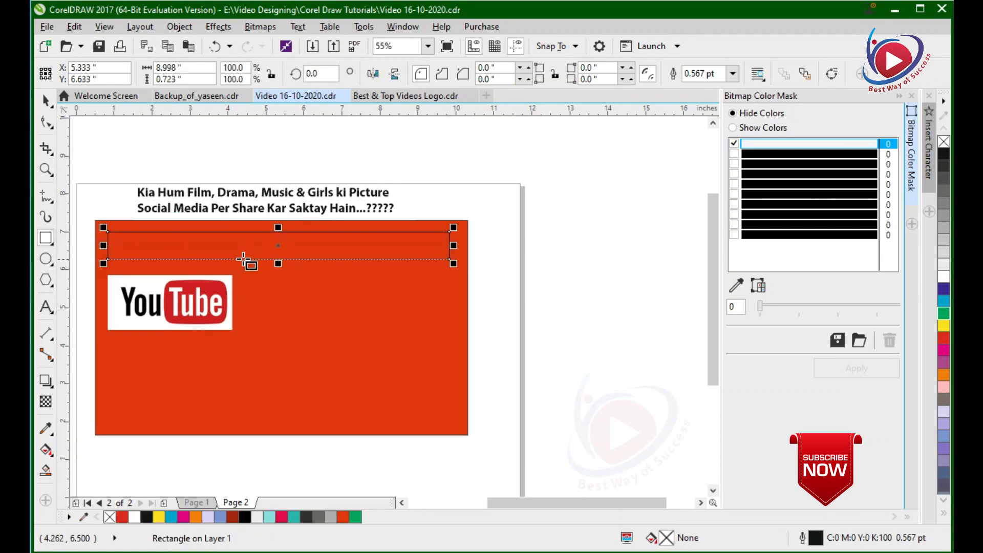
drag(279, 260, 279, 275)
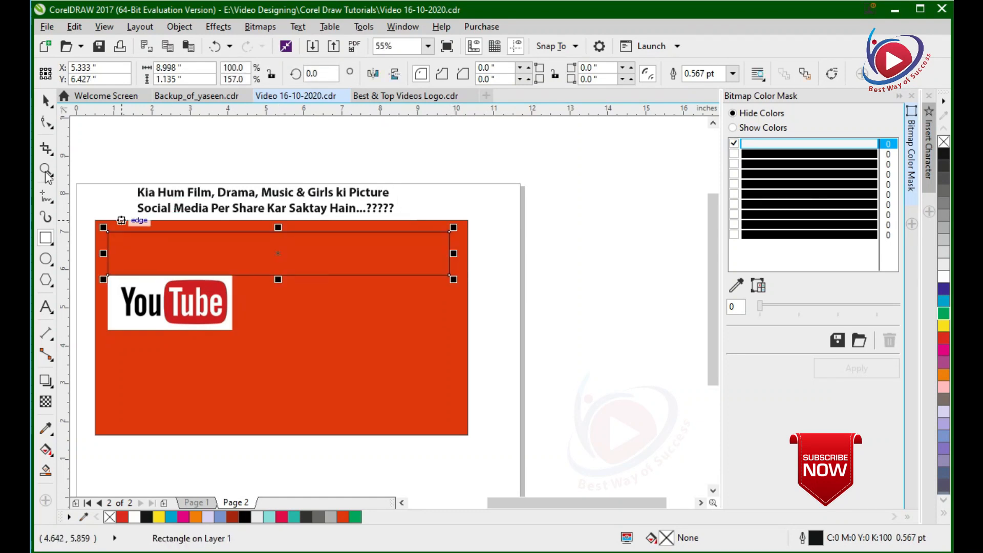
Move the YouTube logo frame slightly down to leave a gap below the newly drawn rectangle.
click(45, 100)
click(185, 129)
drag(183, 295, 182, 312)
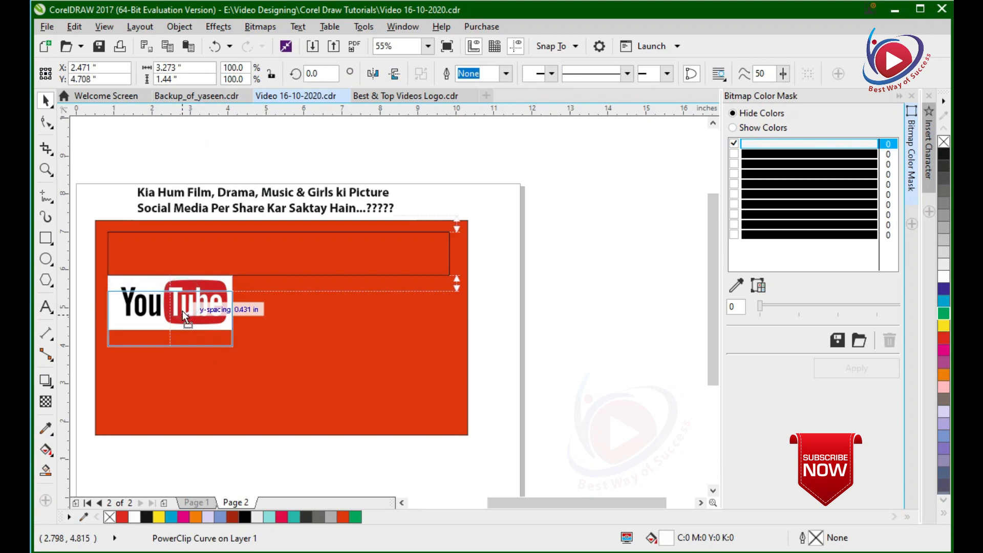
Round the new rectangle's corners fully into a pill shape with a radius of about 0.57 inch.
click(226, 277)
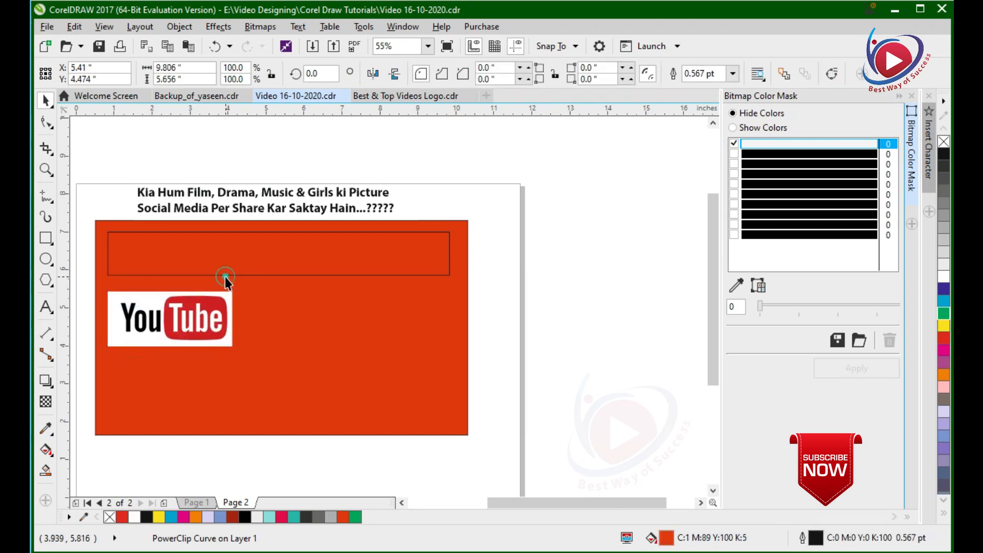
click(164, 234)
click(46, 124)
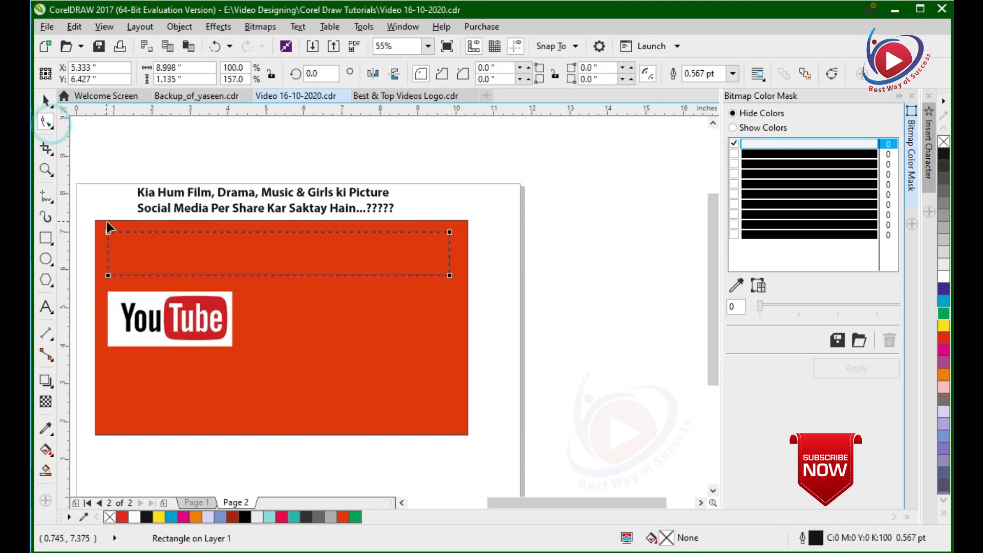
drag(108, 232, 150, 233)
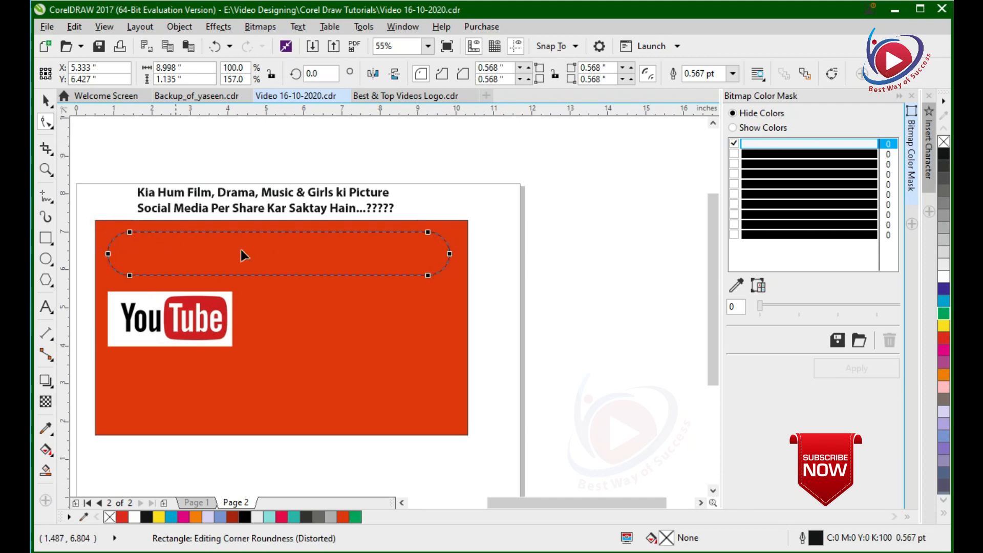
click(945, 279)
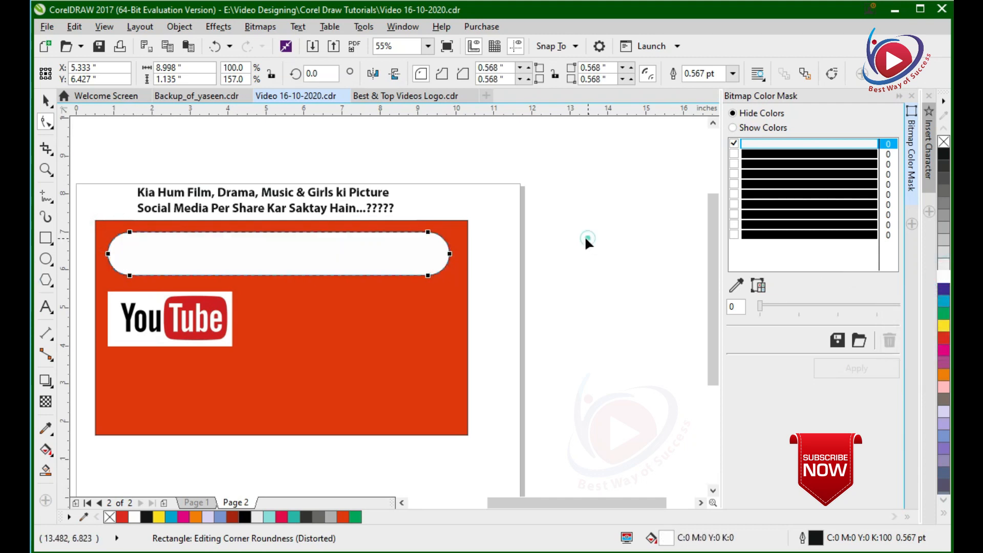
right_click(944, 141)
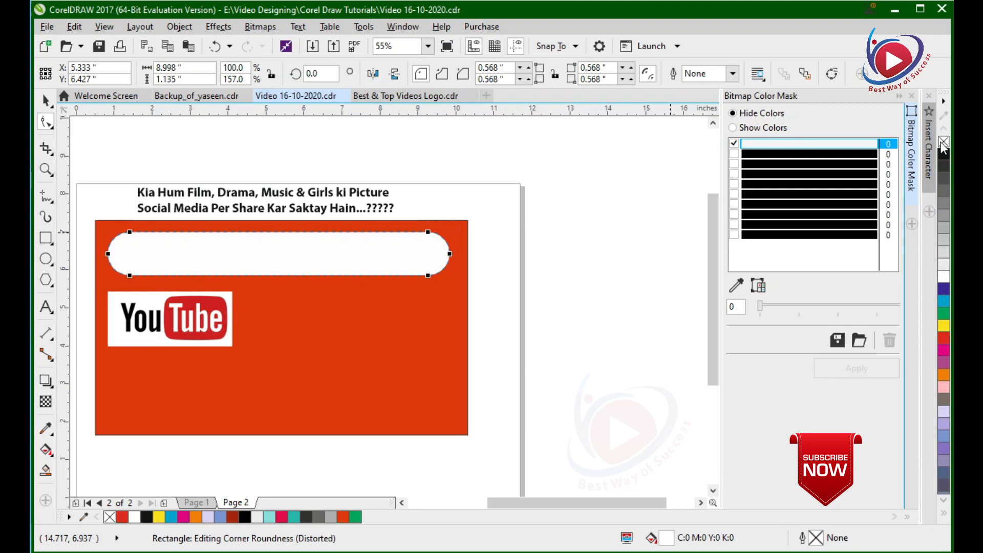
click(50, 102)
key(ctrl+z)
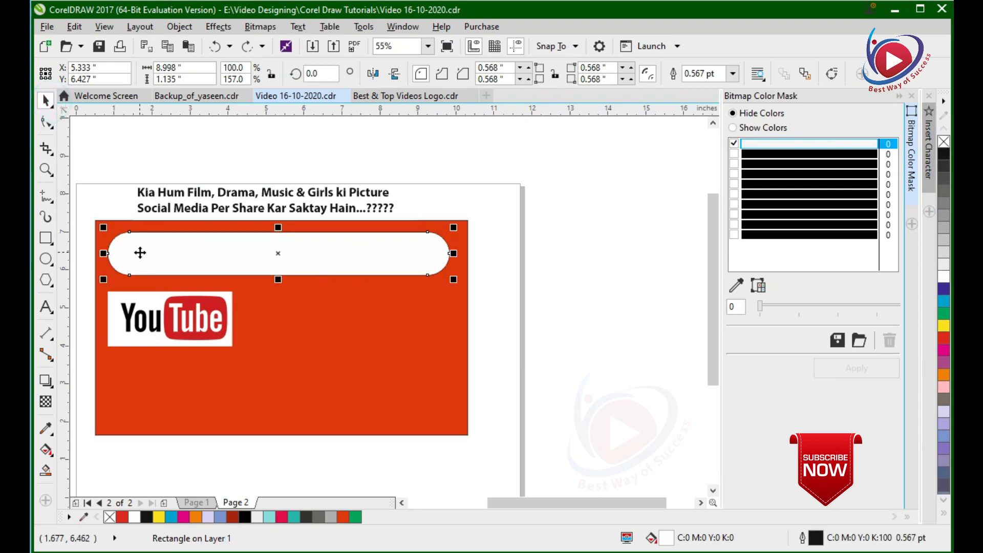
key(ctrl+z)
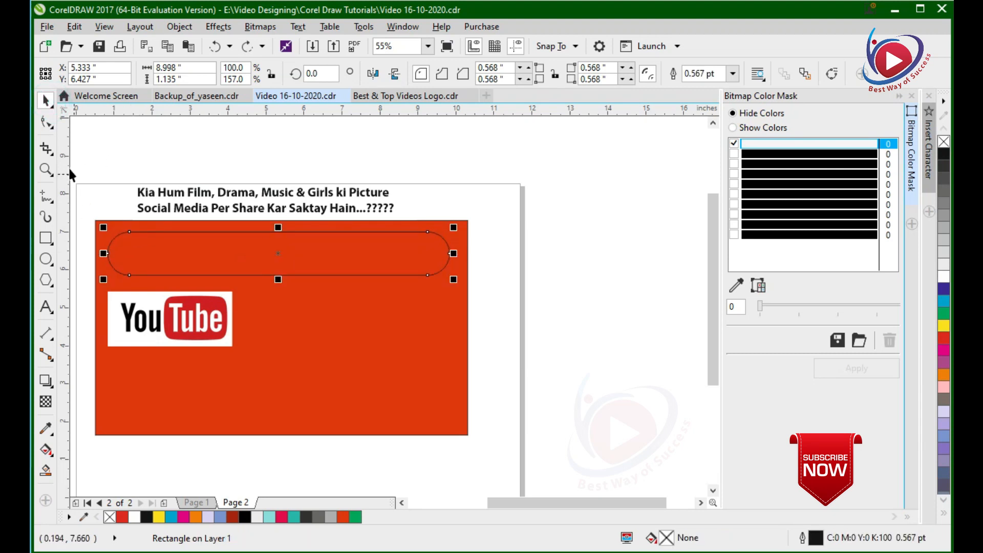
Fill the rounded rectangle with white and remove its outline.
click(46, 124)
drag(130, 235, 192, 250)
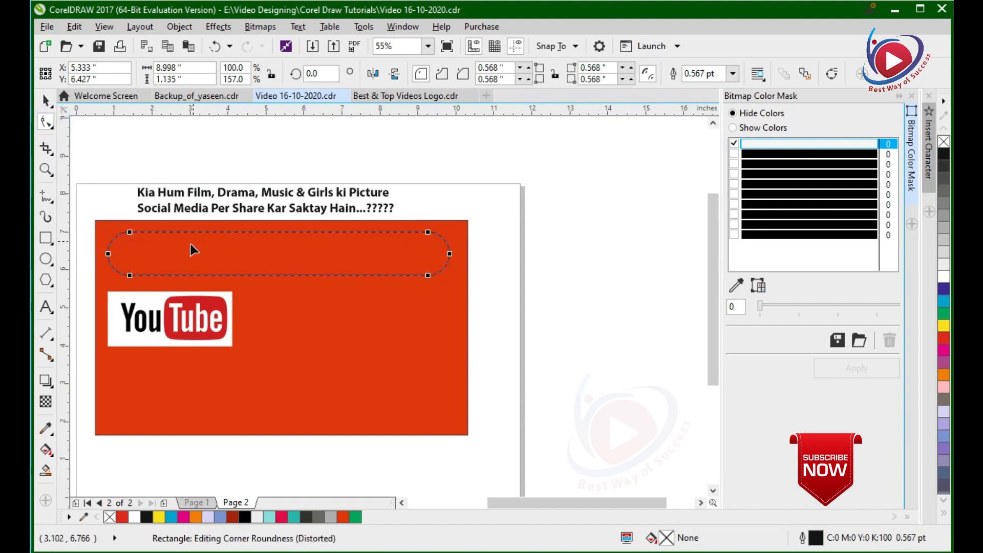
click(944, 266)
click(48, 100)
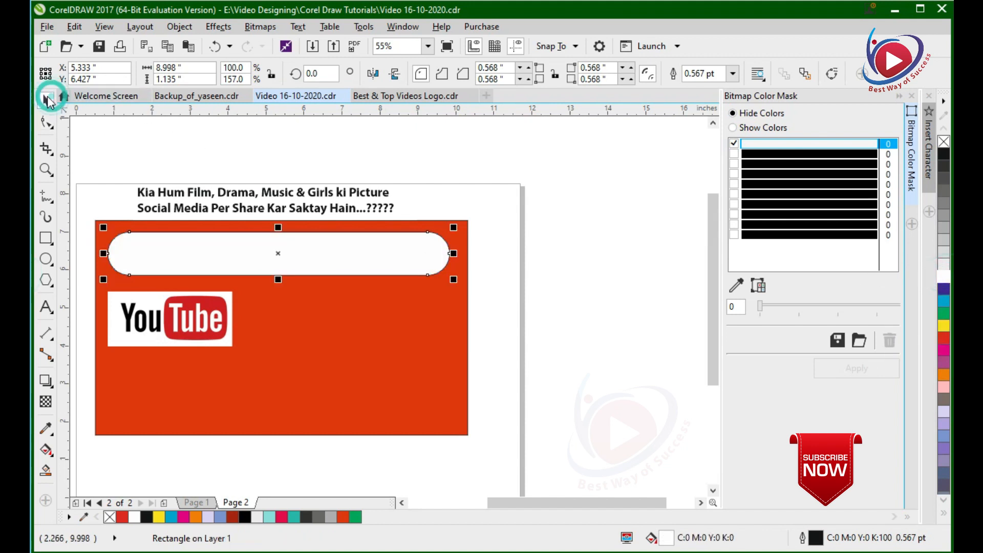
right_click(946, 143)
key(ctrl+z)
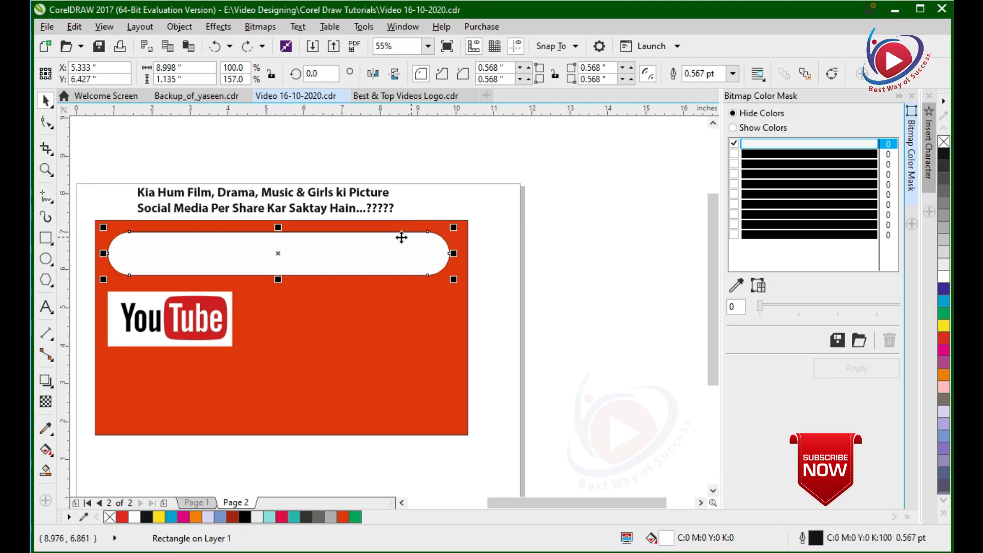
scroll(413, 231, up, 3)
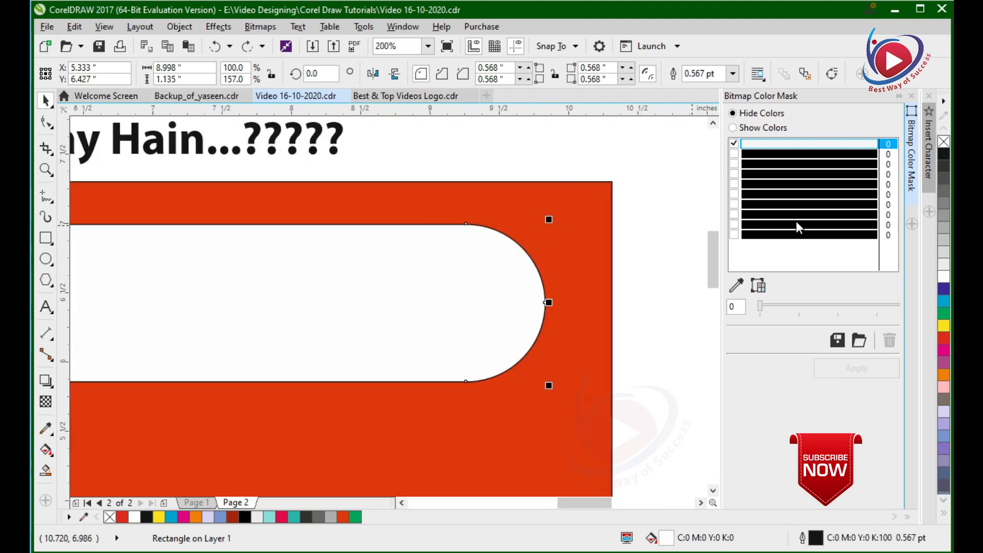
right_click(944, 143)
scroll(644, 246, down, 3)
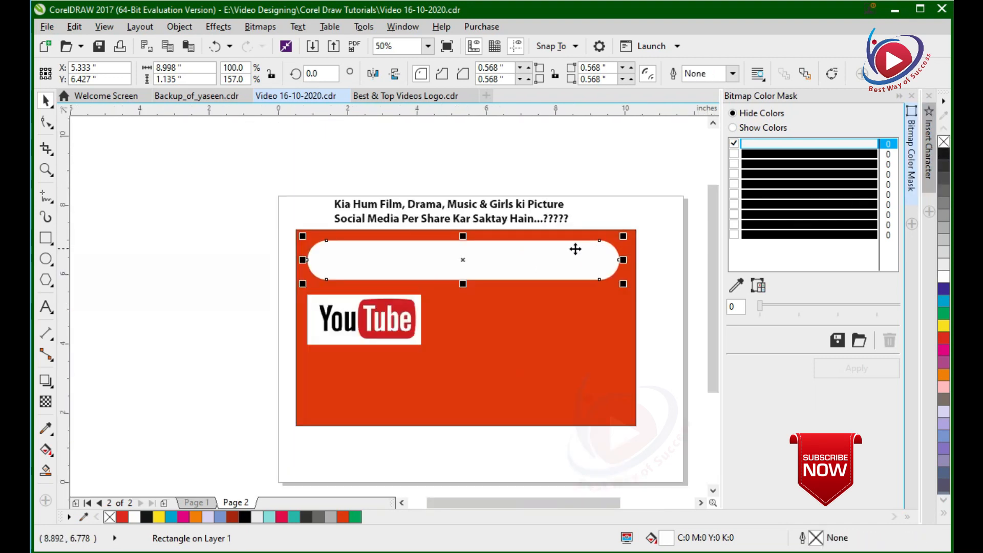
Change the rounded rectangle's fill to yellow.
key(F2)
drag(277, 174, 668, 449)
click(540, 164)
click(544, 214)
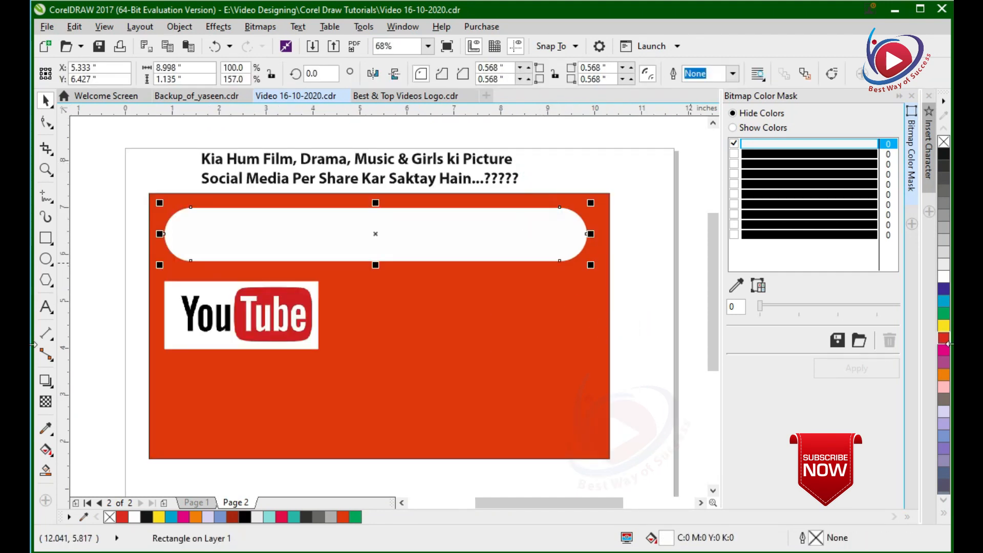
click(945, 327)
Move the headline text onto the yellow rounded rectangle and bring it to the front of the layer.
drag(461, 182, 468, 251)
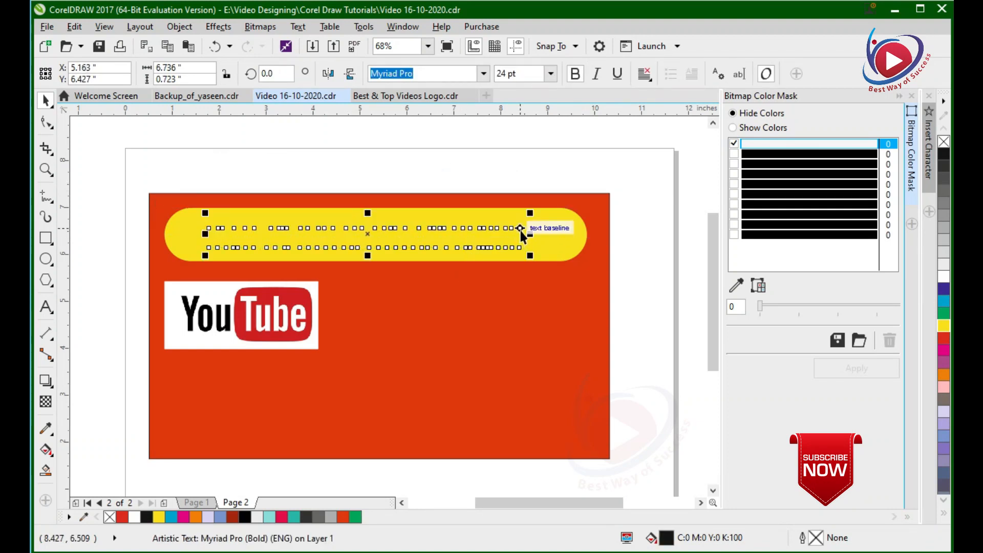
drag(569, 145, 186, 272)
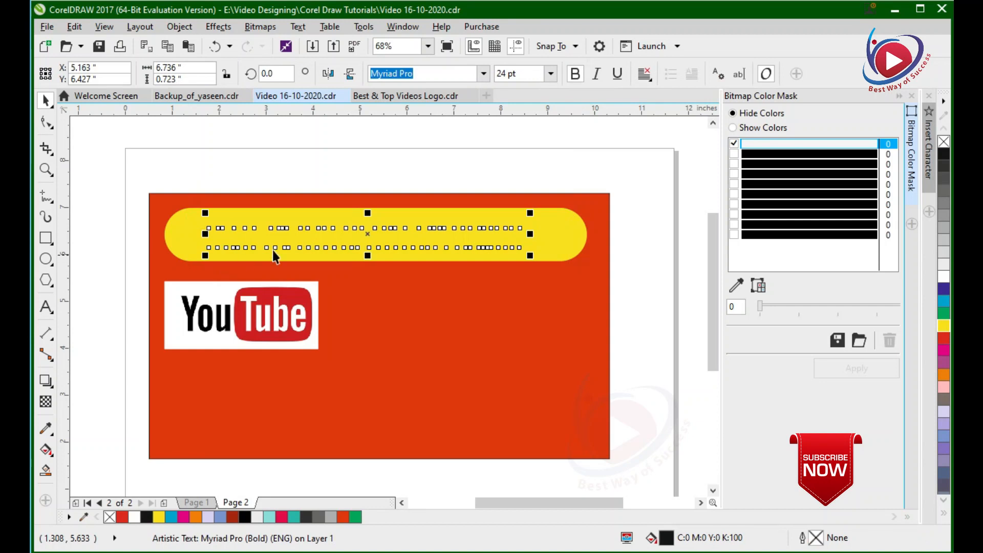
right_click(366, 235)
mouse_move(440, 444)
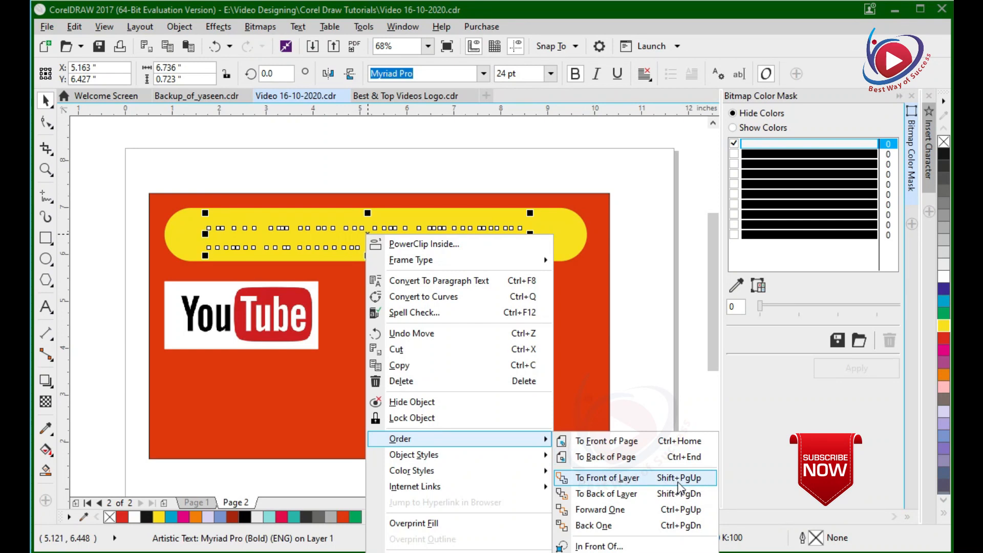
click(641, 483)
click(516, 150)
Select the headline text and the yellow rounded rectangle together and align their centres vertically.
click(507, 229)
shift+click(556, 235)
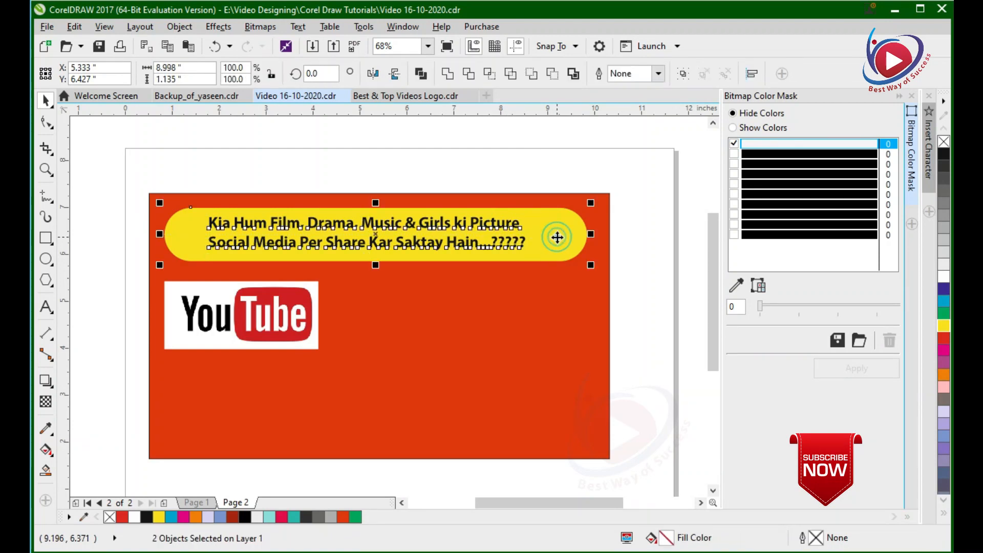
click(532, 152)
drag(624, 157, 114, 276)
key(c)
click(470, 149)
Move the yellow shape, its headline text and the YouTube logo together down towards the middle of the orange rectangle.
scroll(472, 218, down, 3)
drag(256, 176, 621, 402)
drag(575, 138, 180, 302)
drag(366, 238, 366, 295)
drag(410, 242, 410, 243)
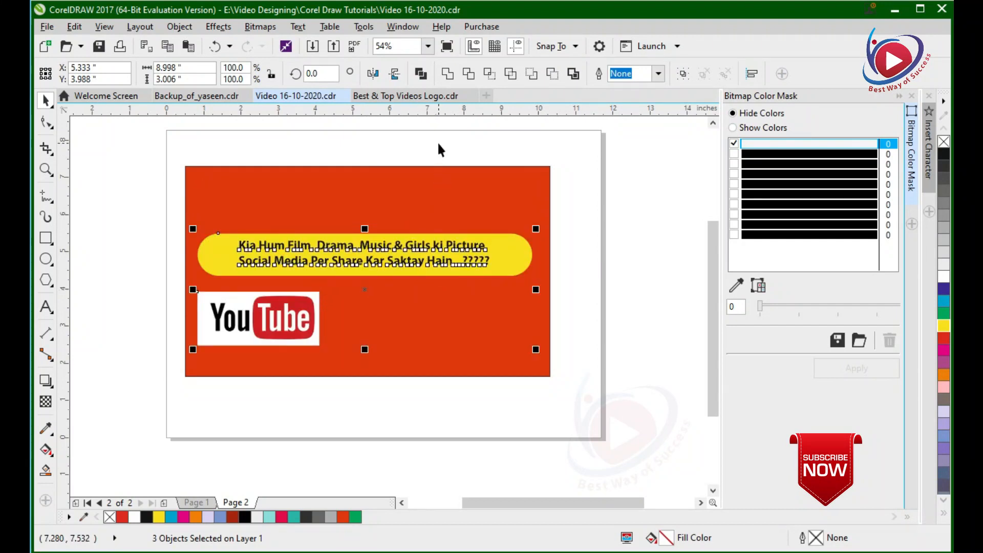
click(436, 142)
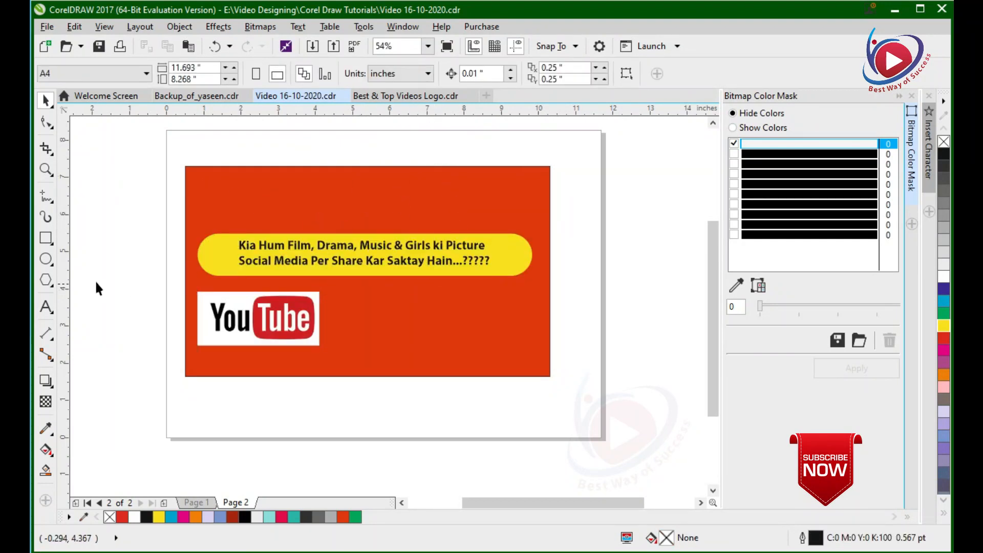
Add the artistic text "Social Media" above the orange rectangle.
click(45, 307)
click(281, 150)
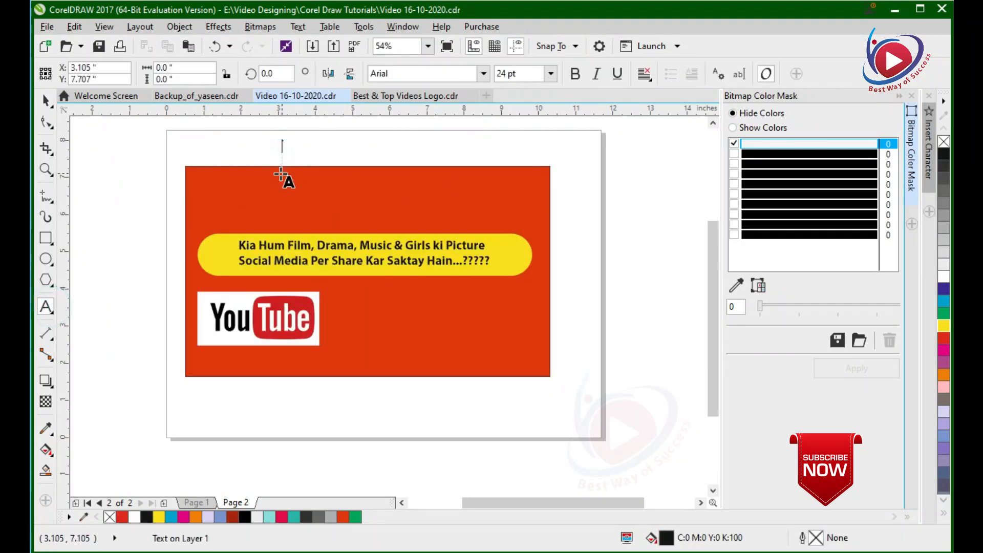
text(SH)
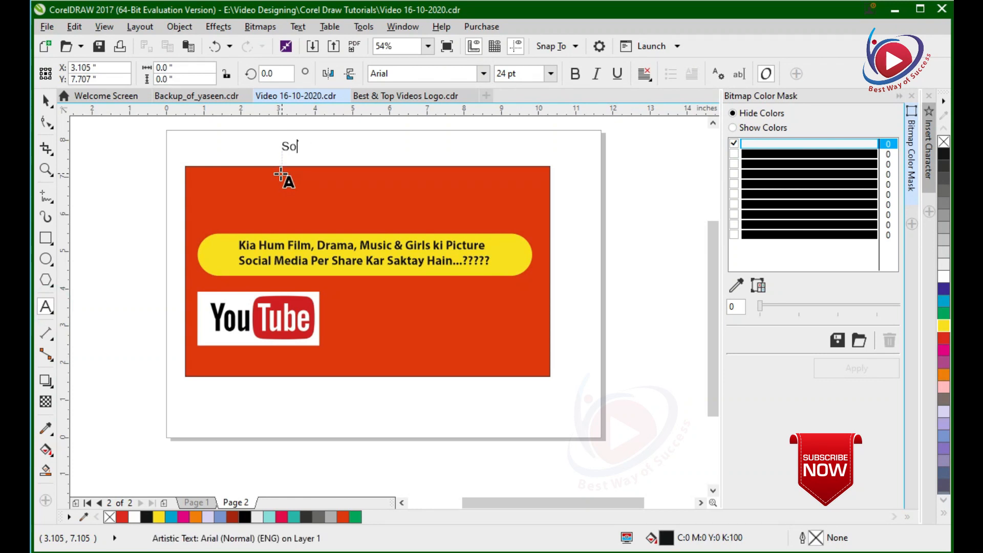
text(cial Media)
click(46, 100)
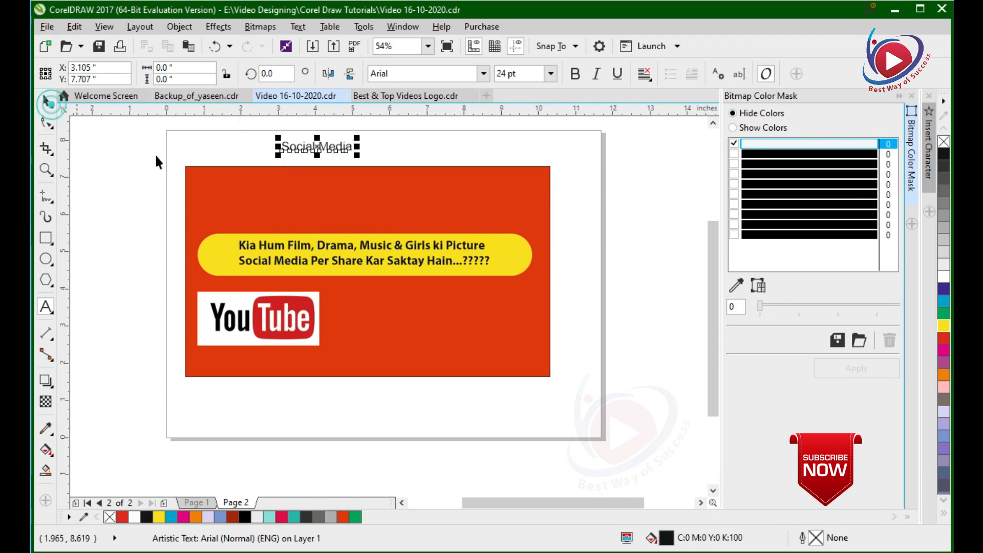
Enlarge the "Social Media" text to about 63 pt over the upper orange area and set it in bold Myriad Pro.
drag(358, 159, 413, 165)
drag(336, 145, 389, 192)
click(483, 73)
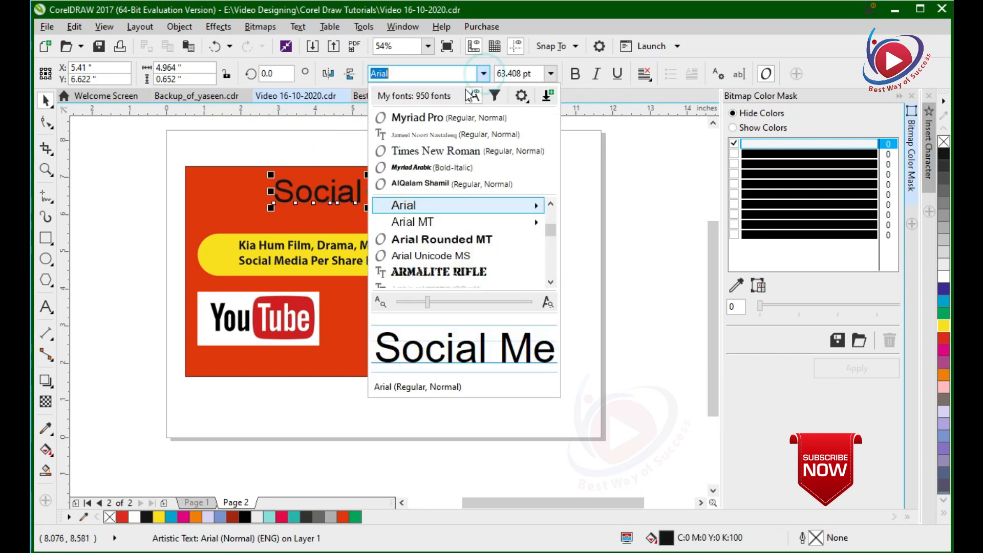
click(444, 117)
click(575, 73)
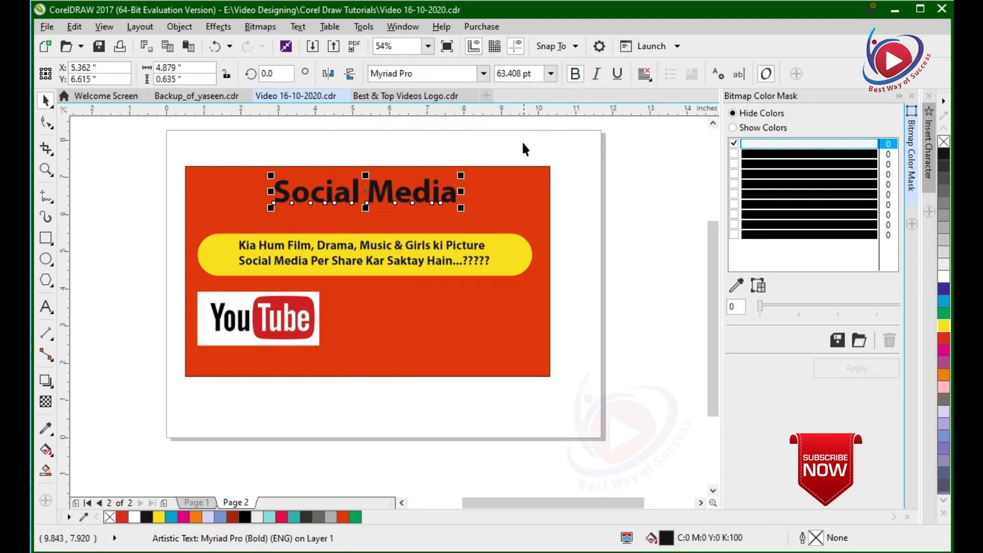
Enlarge the "Social Media" title to about 95 pt above the yellow bar and fill it with white.
click(522, 145)
click(434, 201)
drag(432, 200, 496, 228)
drag(439, 201, 453, 201)
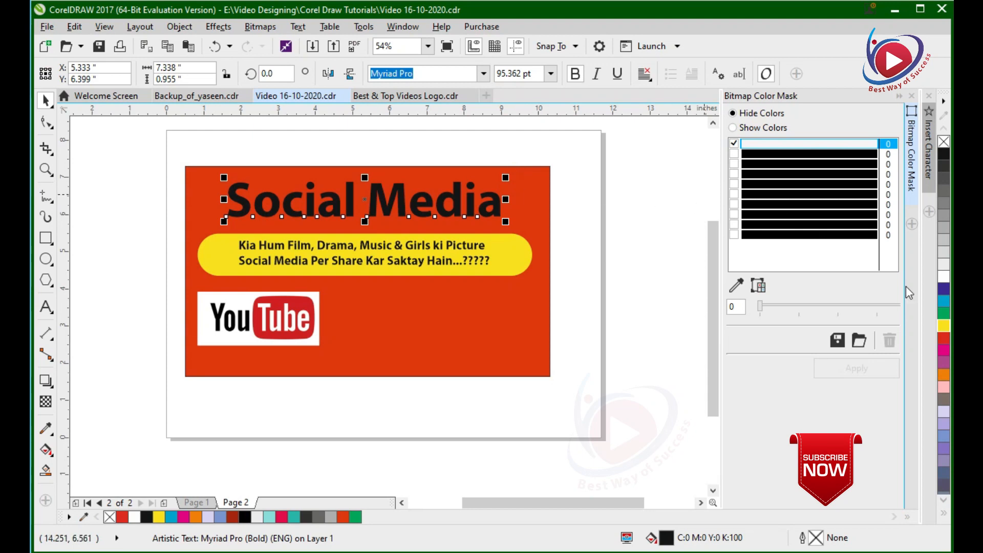
click(944, 277)
Move the yellow bar and its headline text slightly up towards the "Social Media" title.
drag(566, 153, 181, 290)
click(408, 136)
key(F2)
drag(183, 157, 564, 394)
drag(655, 231, 121, 302)
drag(407, 280, 406, 273)
Enlarge the two-line headline text so that it fills more of the yellow bar.
click(656, 226)
click(539, 252)
drag(554, 233, 575, 229)
Move the YouTube logo straight down close to the lower edge of the orange rectangle.
click(213, 367)
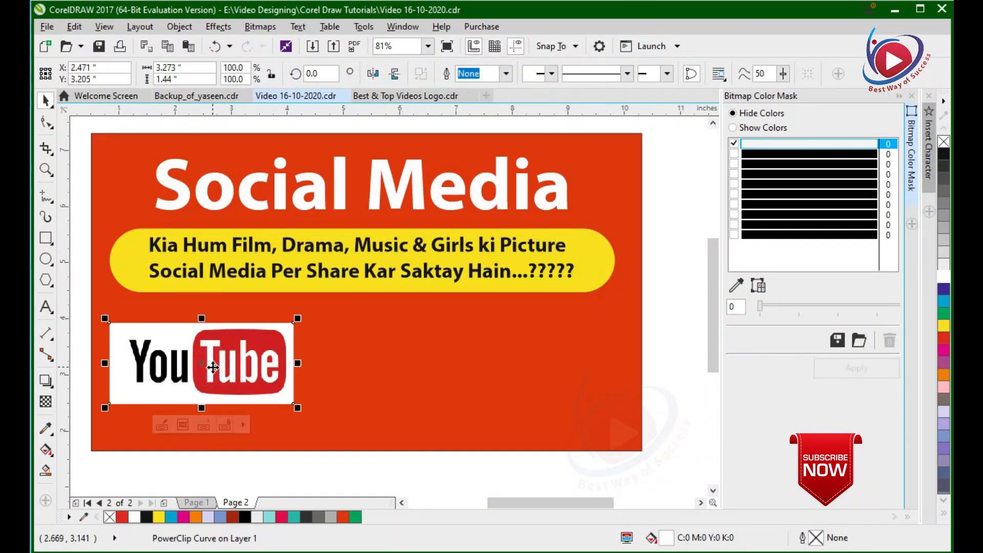
drag(231, 373, 230, 404)
drag(298, 350, 278, 432)
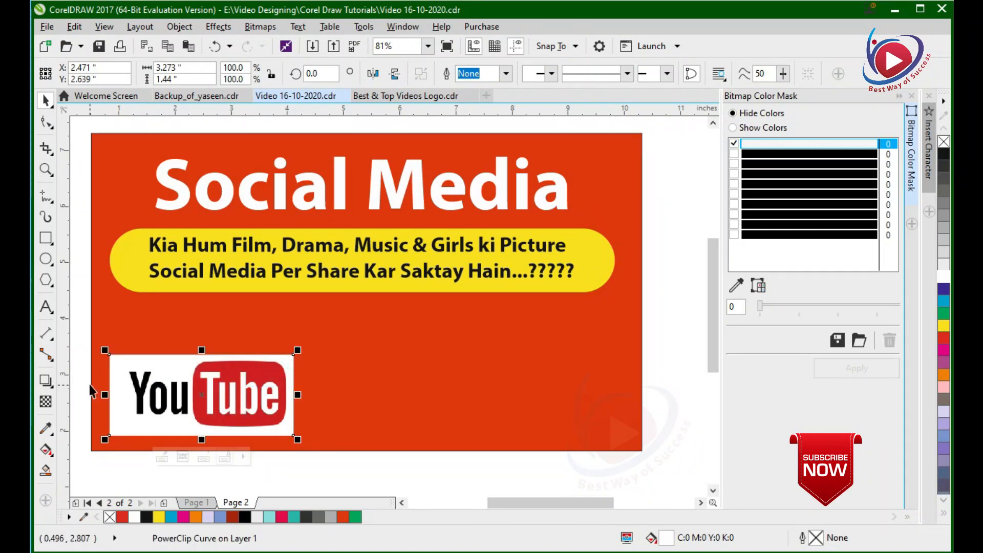
Draw a rectangle about 9.8 by 0.81 inches across the lower orange area, over the logo, and fill it with white.
click(45, 238)
drag(92, 375, 640, 421)
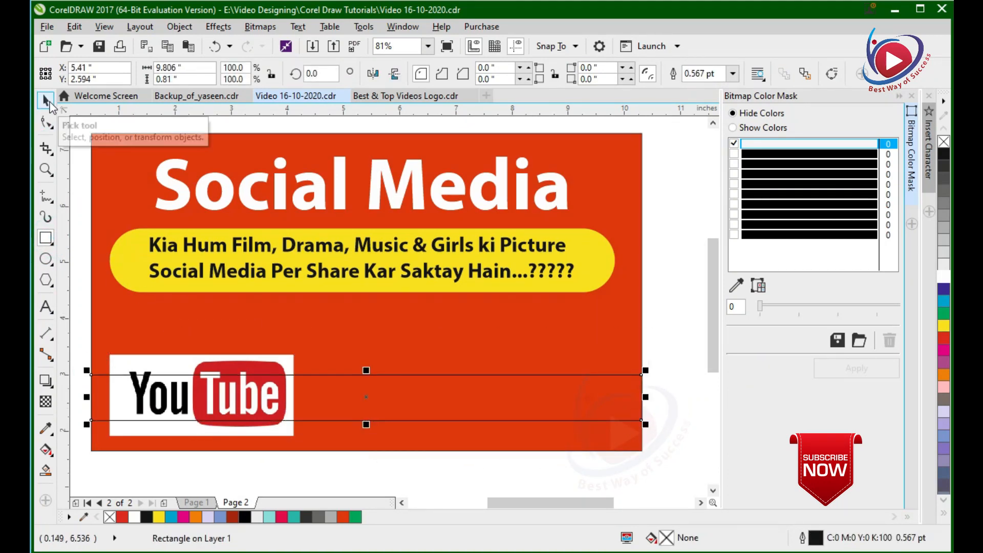
click(942, 277)
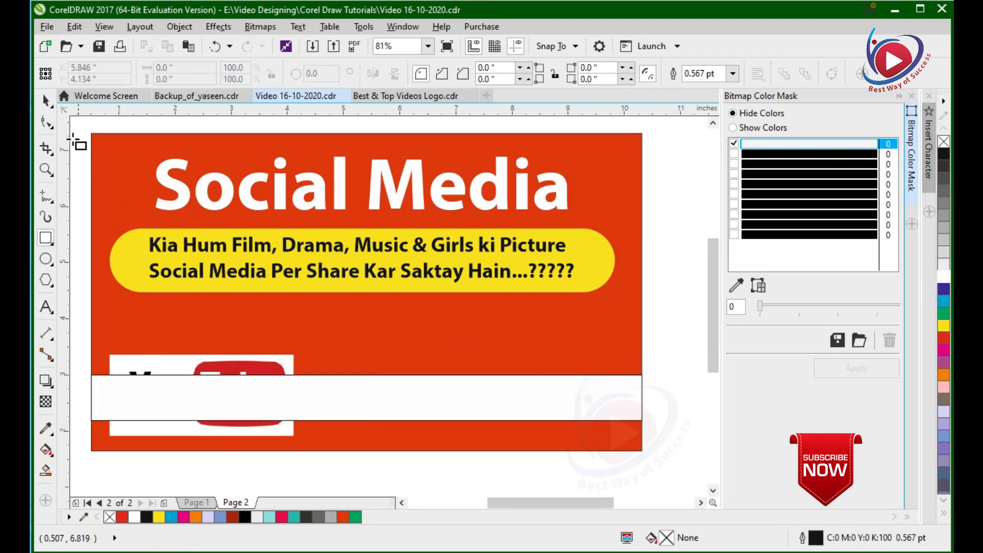
Remove the outline from the white strip.
click(45, 100)
click(578, 407)
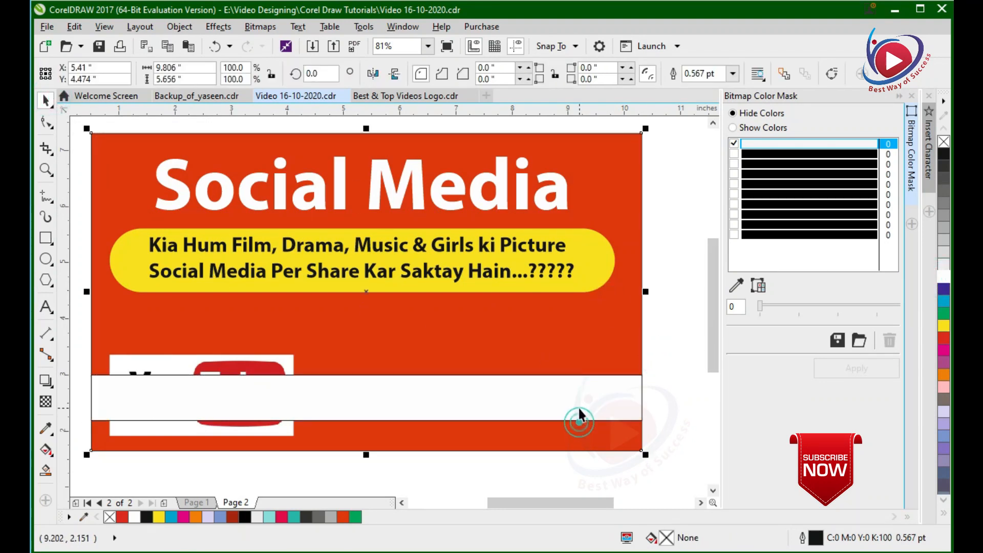
right_click(943, 142)
click(647, 358)
drag(667, 357, 68, 421)
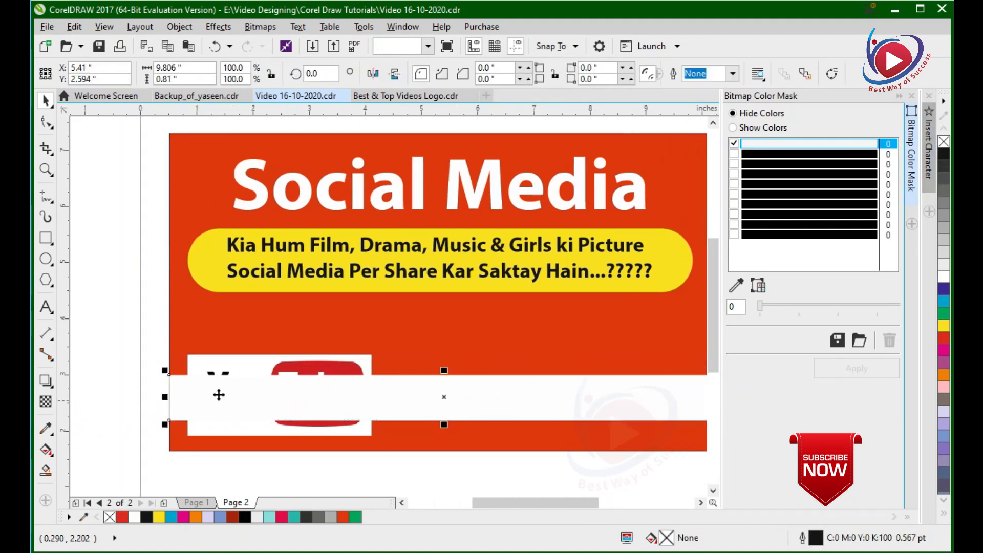
Bring the YouTube logo in front of the white strip and shift it slightly towards the orange rectangle's left edge.
click(259, 362)
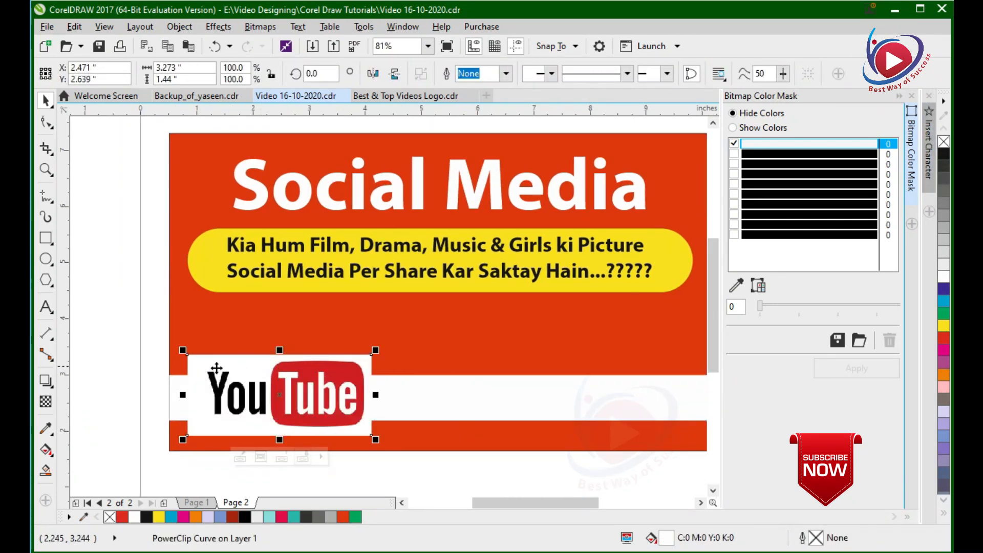
click(125, 326)
mouse_move(291, 398)
mouse_down()
mouse_move(283, 402)
mouse_move(292, 403)
mouse_up()
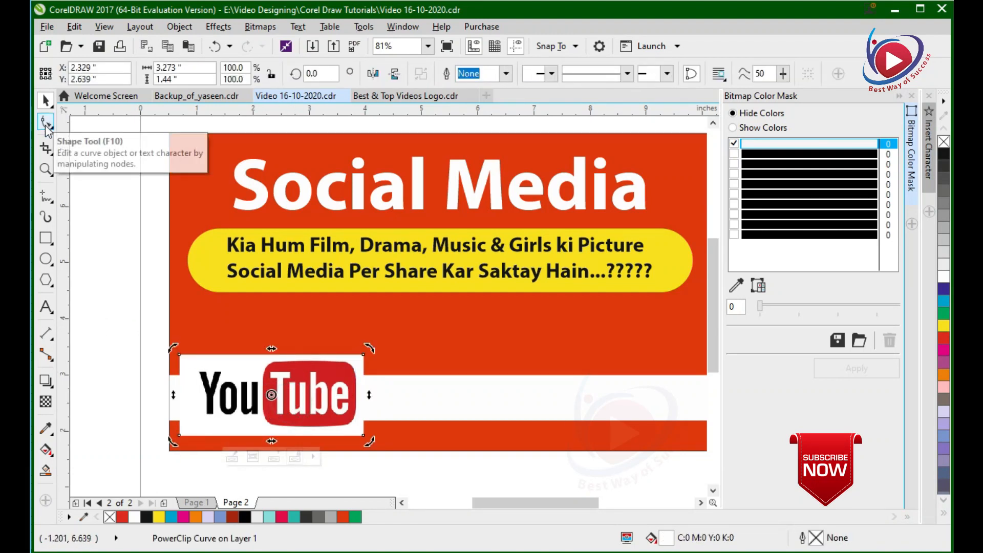
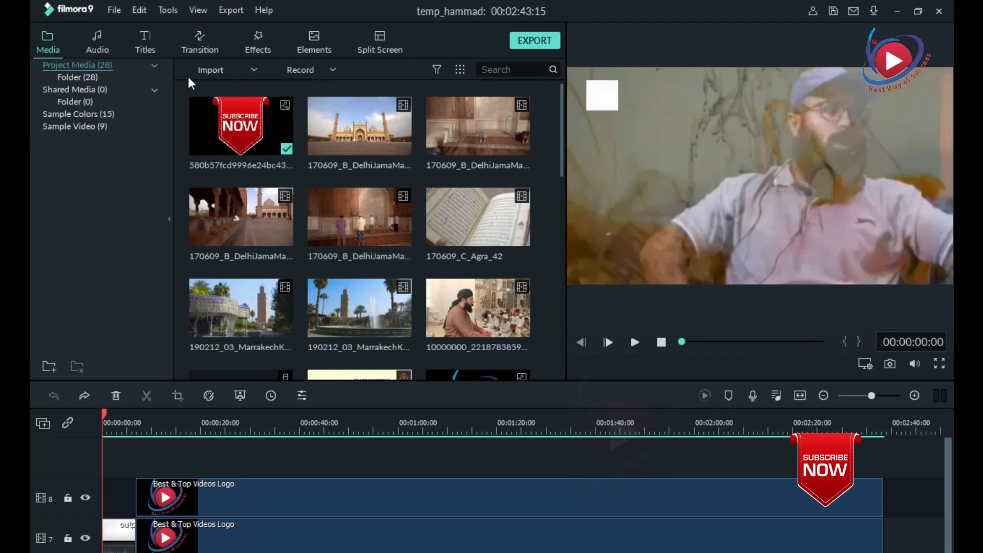
In Filmora9, import the image Video 16-10-2020 from the Best & Top Videos folder on the Desktop into the project media.
click(209, 69)
click(222, 87)
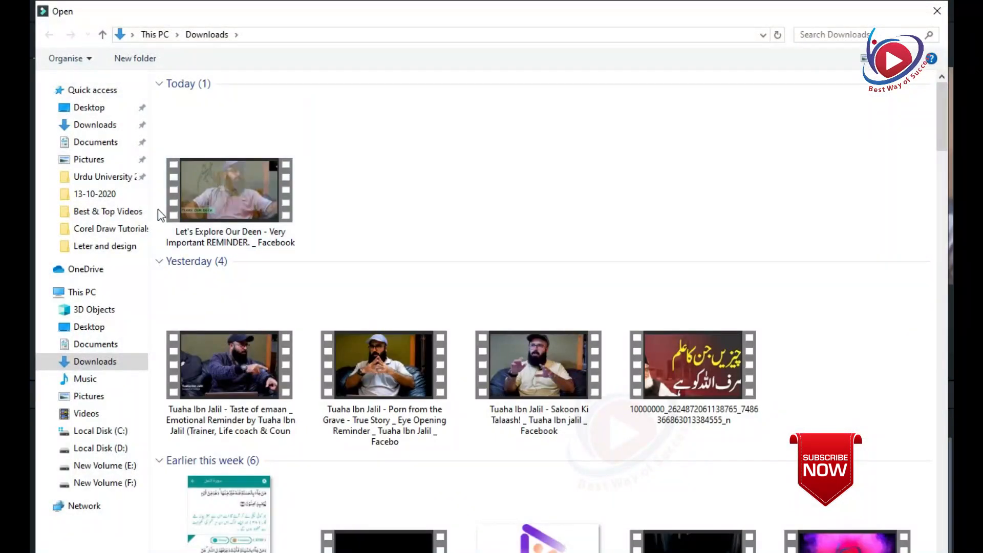
click(85, 107)
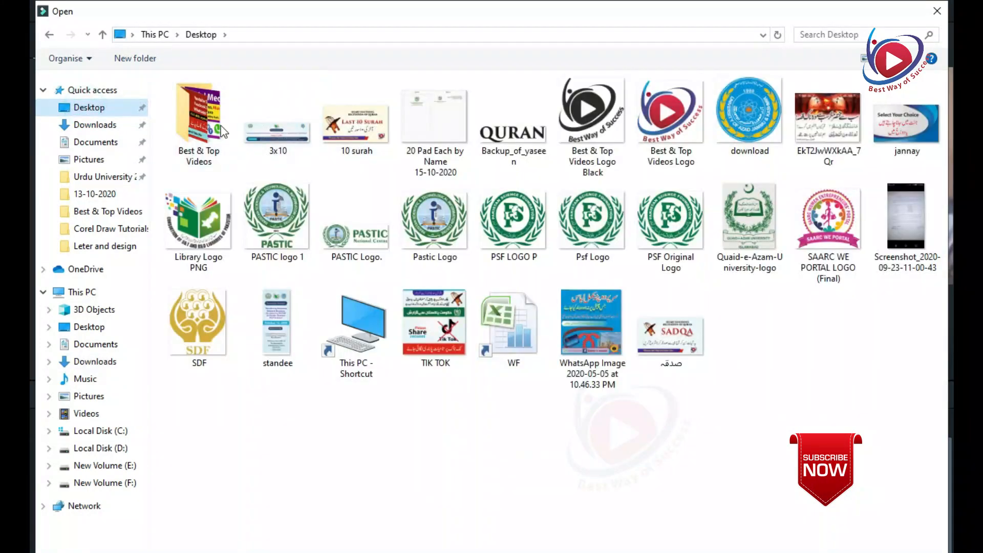
double_click(208, 115)
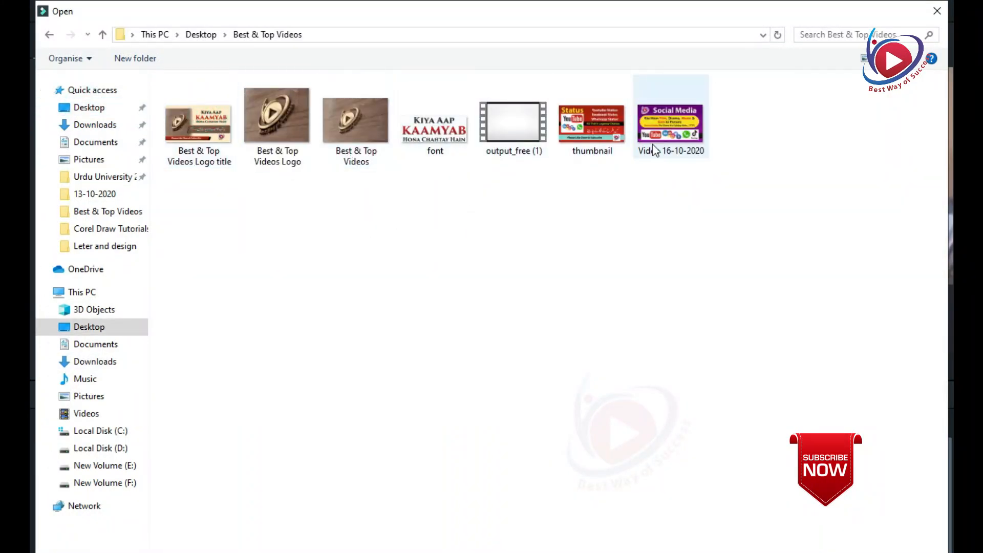
ctrl+scroll(660, 159, up, 3)
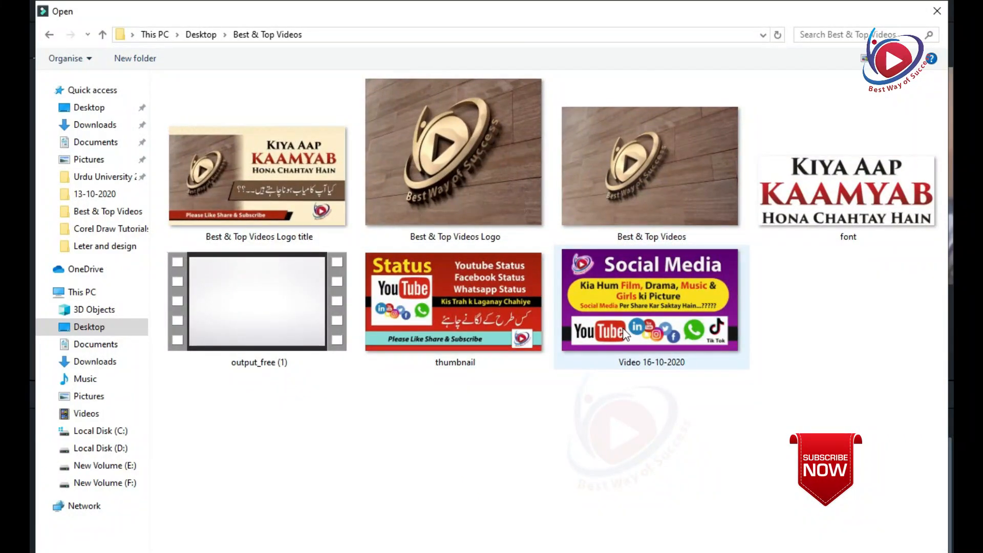
double_click(653, 307)
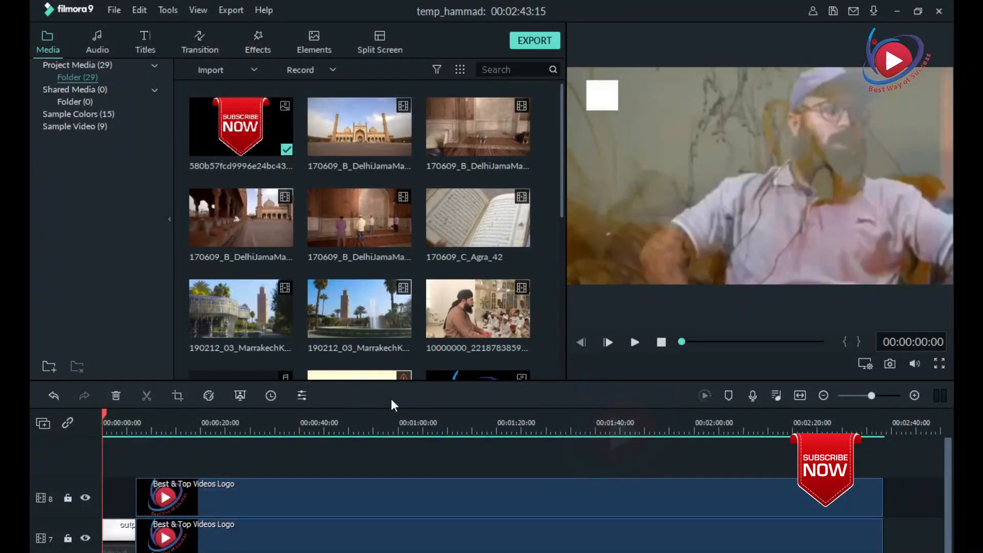
Add the imported Video 16-10-2020 image at the beginning of the timeline and return the playhead to the start.
click(360, 318)
drag(127, 417, 97, 420)
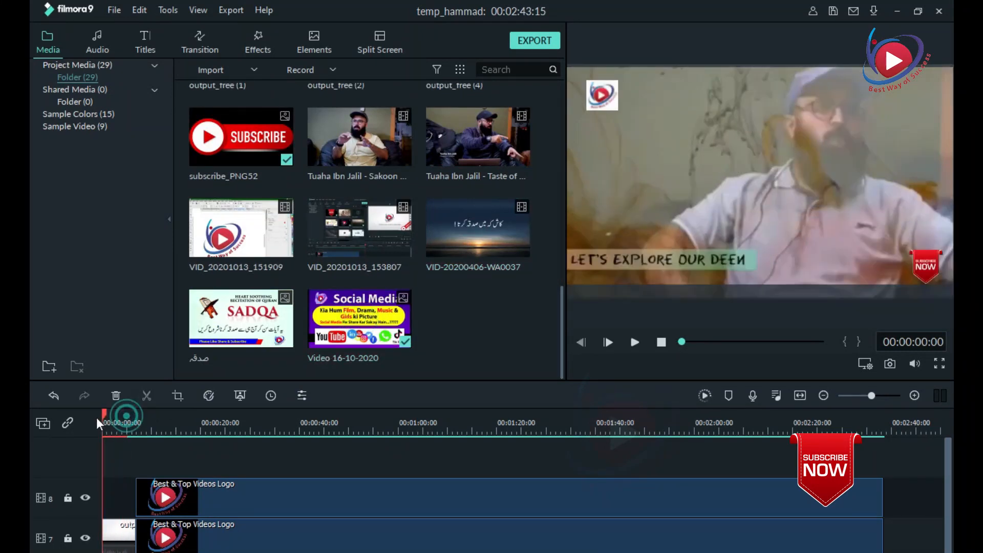
scroll(216, 539, down, 4)
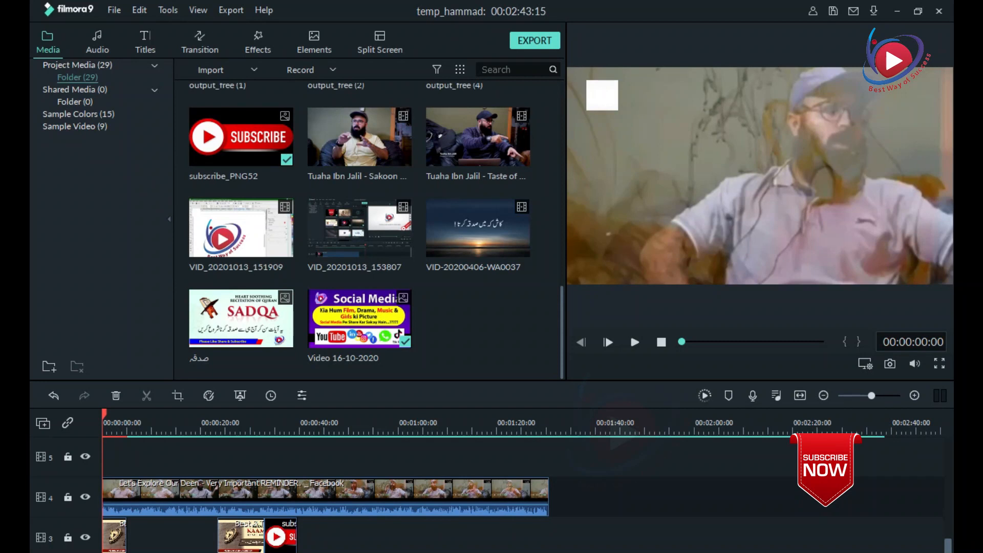
Resize the editor window so that the lowest timeline tracks fit on screen.
double_click(688, 4)
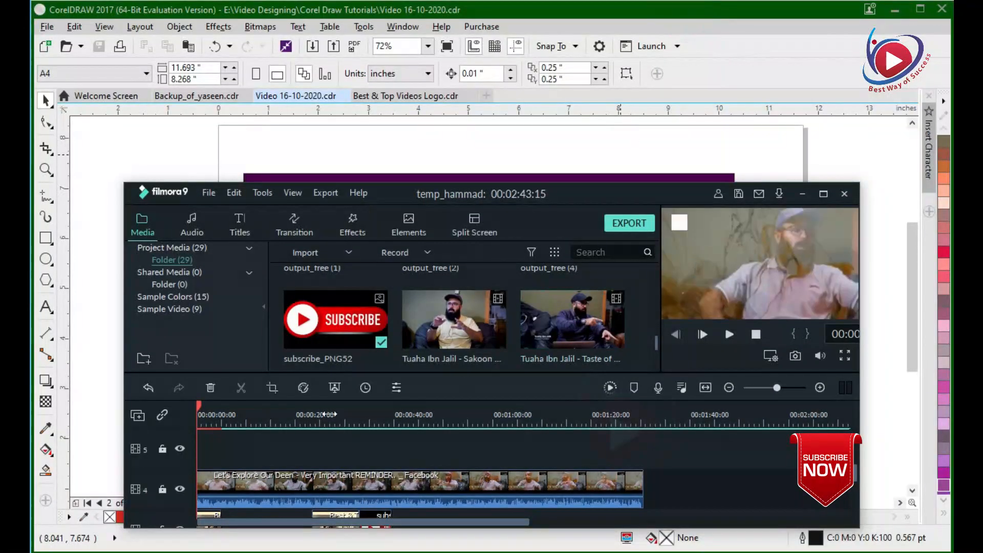
click(567, 193)
double_click(658, 195)
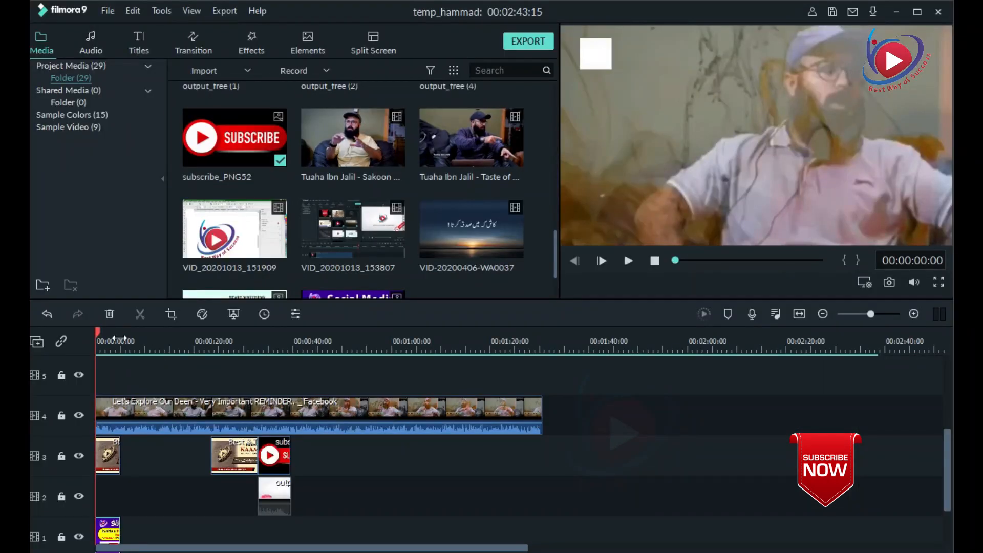
drag(554, 242, 555, 279)
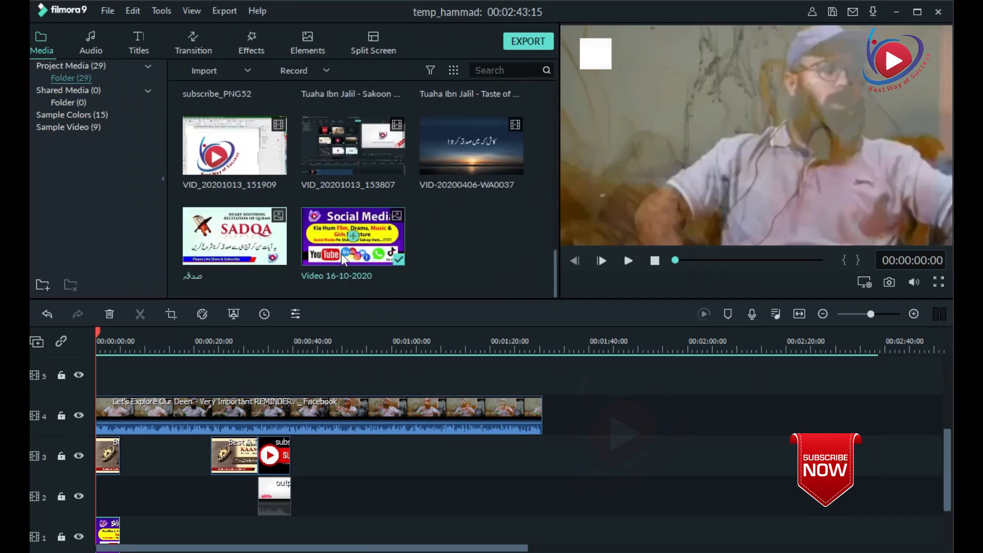
click(354, 236)
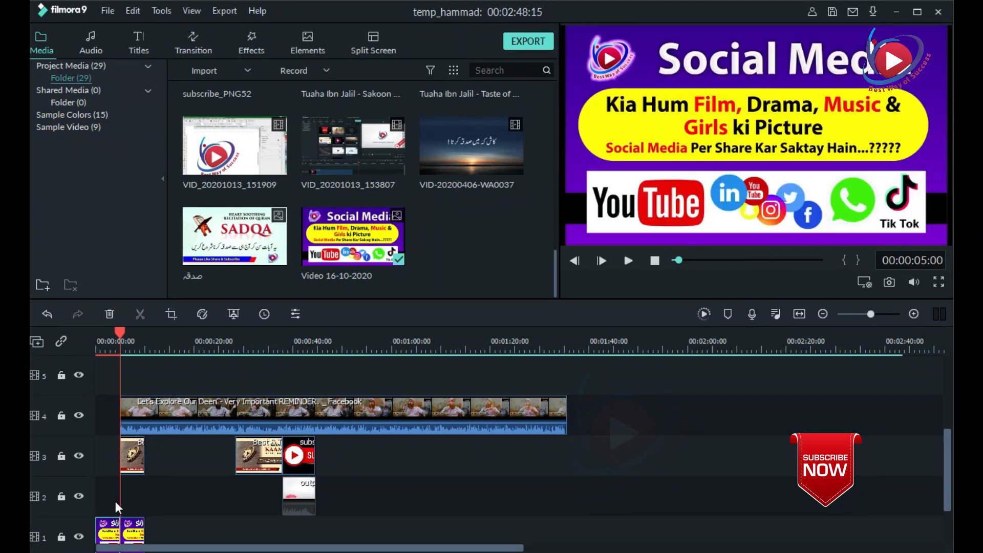
key(ctrl+z)
scroll(170, 438, down, 2)
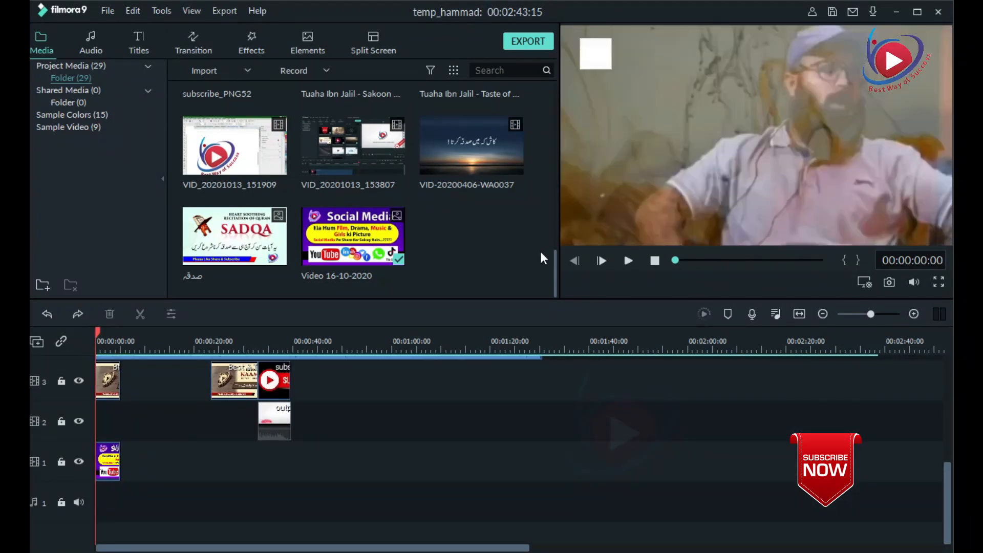
drag(554, 264, 549, 93)
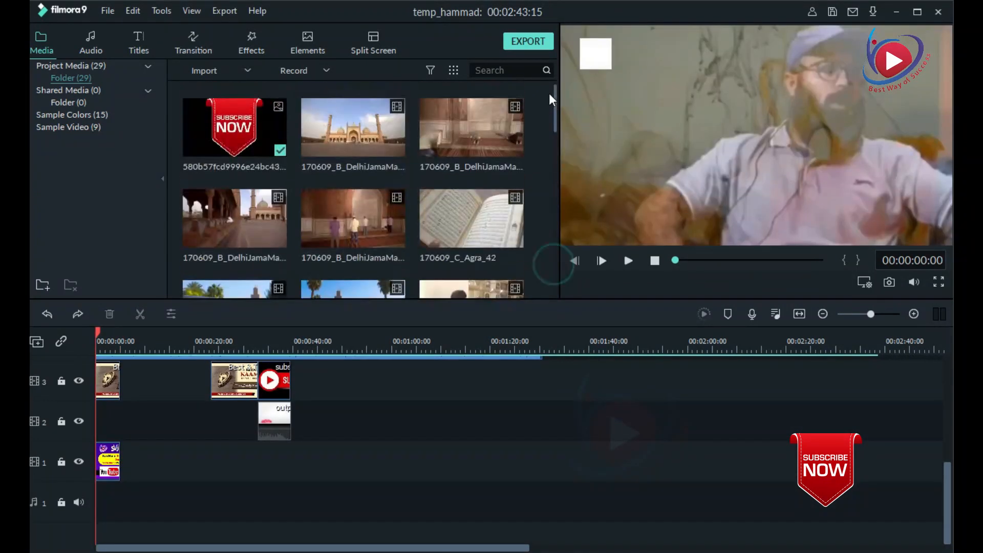
click(92, 46)
click(139, 38)
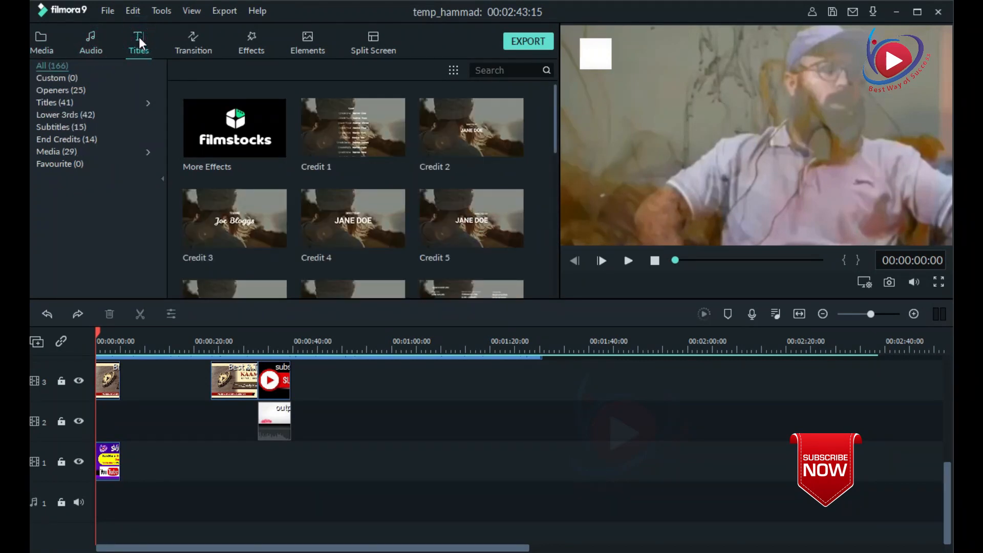
click(193, 45)
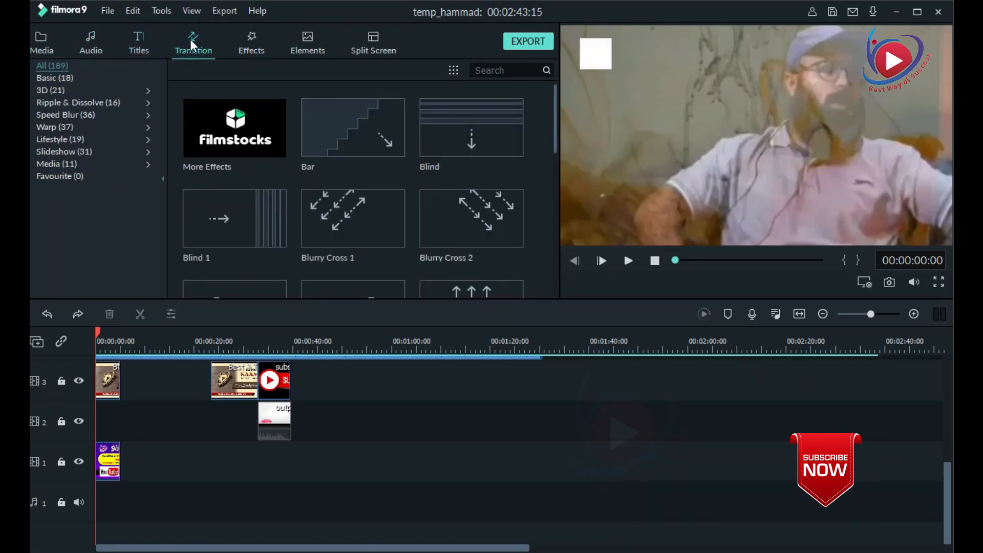
Delete the two Best & Top Videos title images from track 3.
scroll(175, 441, up, 2)
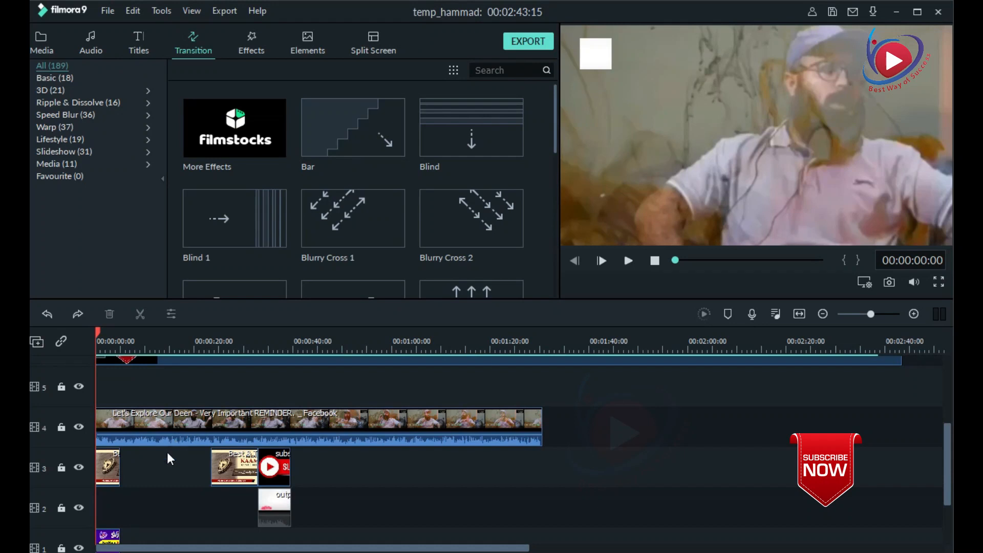
click(115, 460)
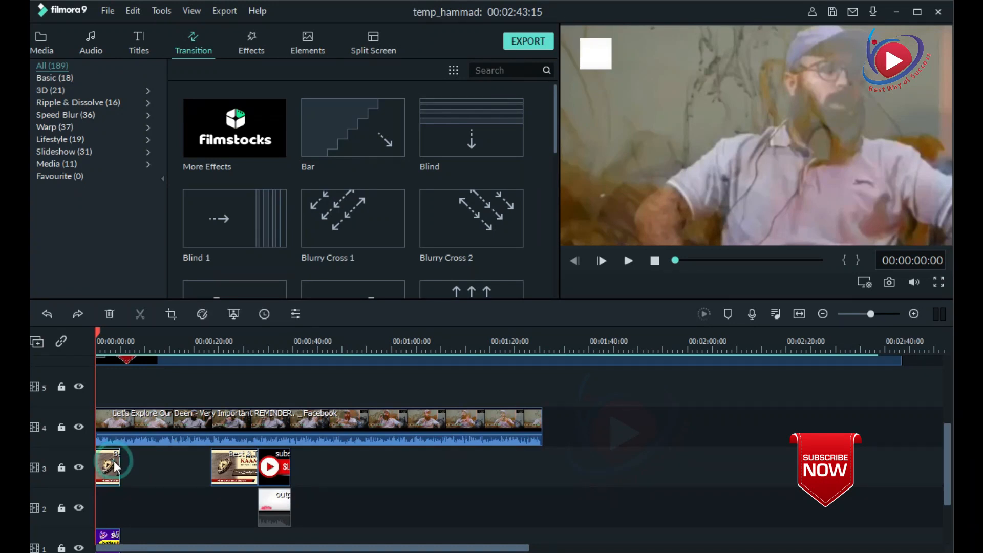
key(Delete)
click(239, 470)
key(Delete)
Move the Social Media image from track 1 to the start of track 5, above the main video, and preview the opening.
drag(110, 537, 84, 330)
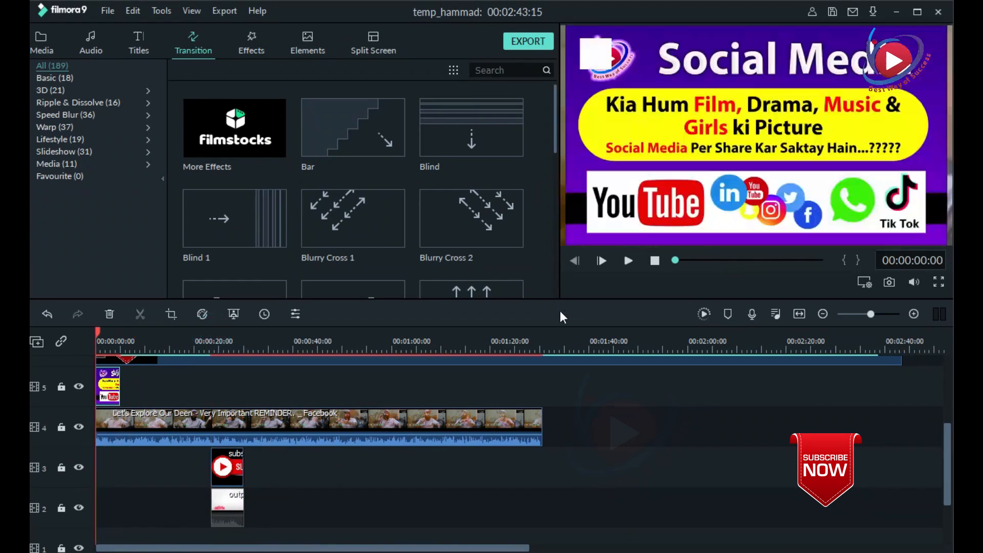
scroll(273, 387, up, 2)
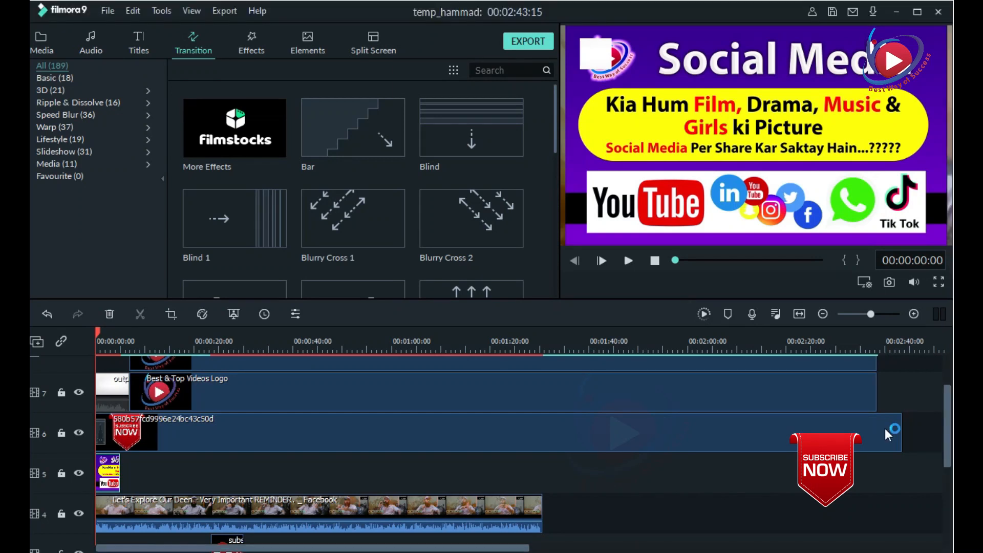
click(626, 261)
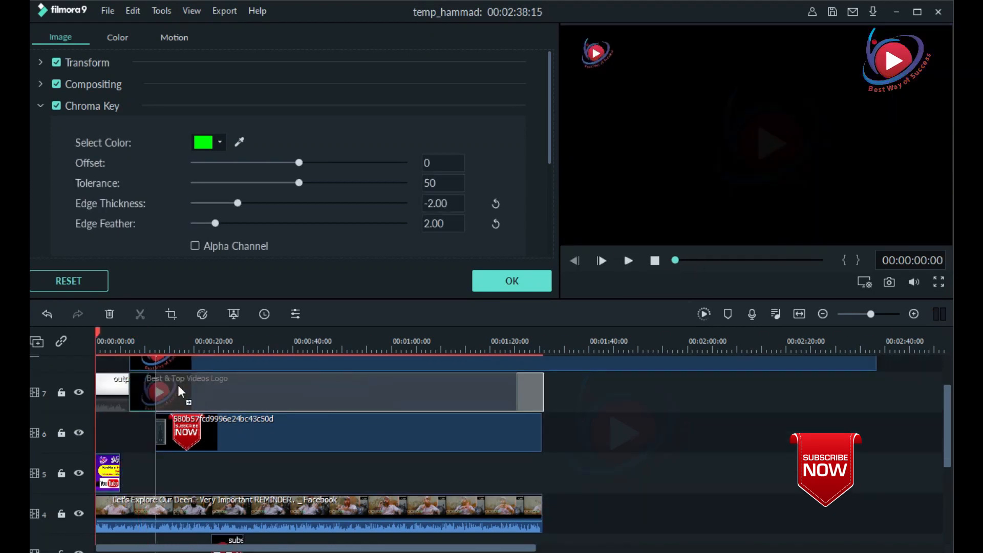
Move the intro clip on track 7 right behind the opening image, and trim the track 8 logo clip to end with the main video.
drag(124, 387, 135, 389)
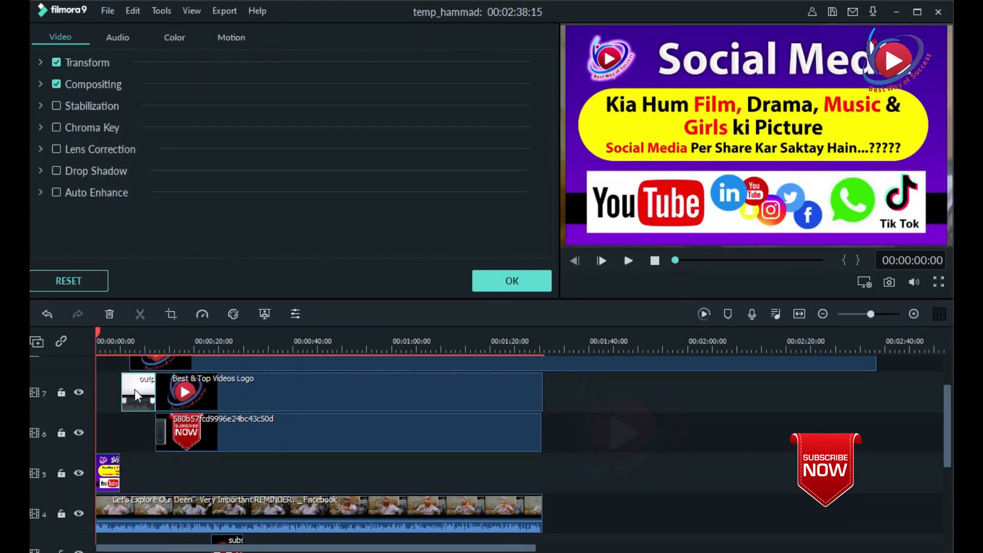
scroll(388, 388, up, 1)
click(472, 394)
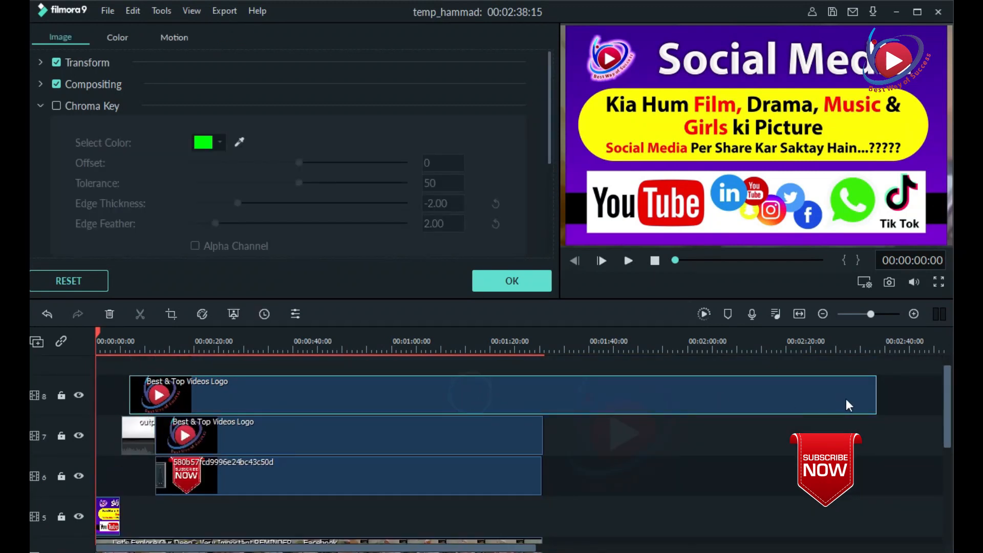
drag(876, 401, 539, 404)
scroll(147, 418, up, 1)
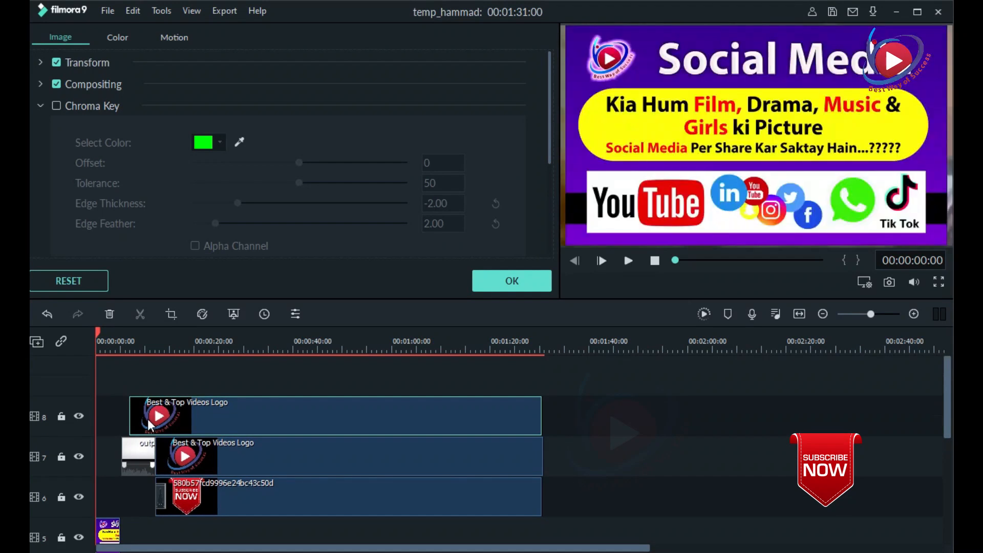
Reposition and enlarge the Social Media image in the preview so it fills the whole frame.
drag(596, 210, 590, 209)
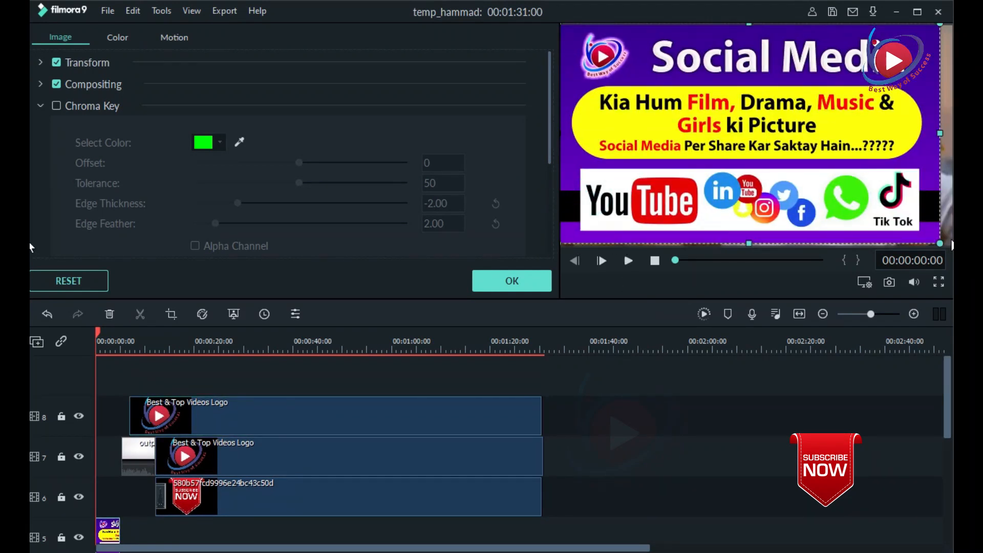
drag(941, 243, 950, 247)
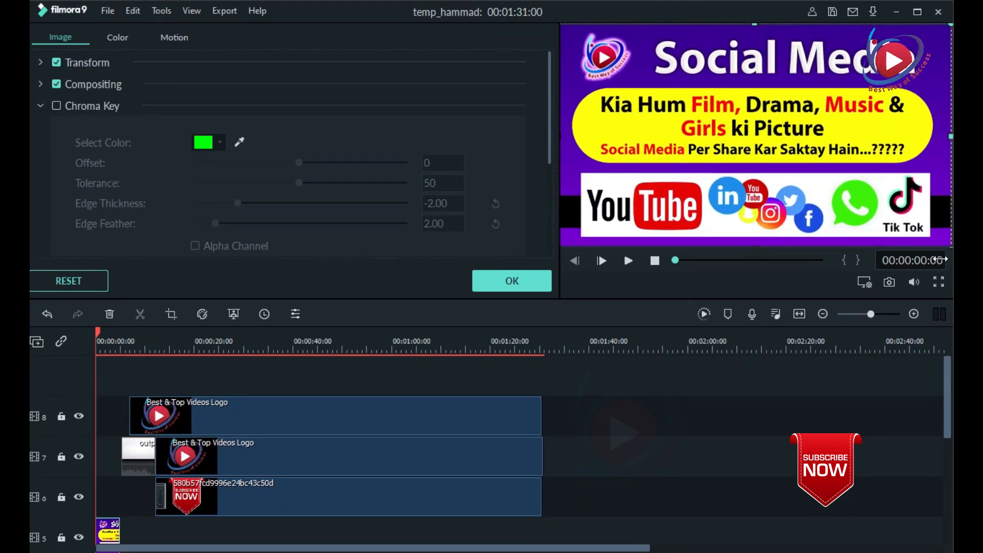
drag(938, 194, 939, 193)
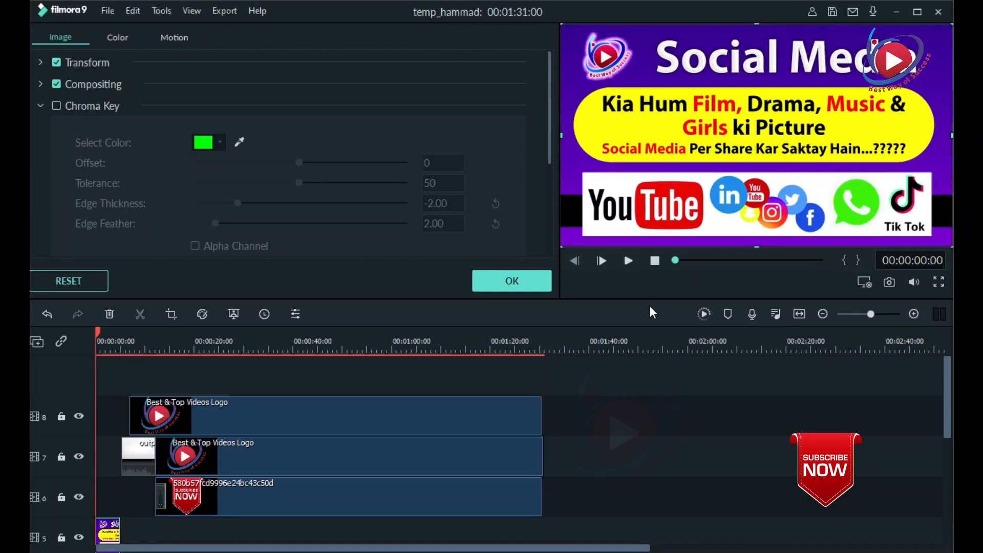
Play the opening seconds to check the transition from the Social Media image to the main video, and return the playhead to the start.
click(627, 261)
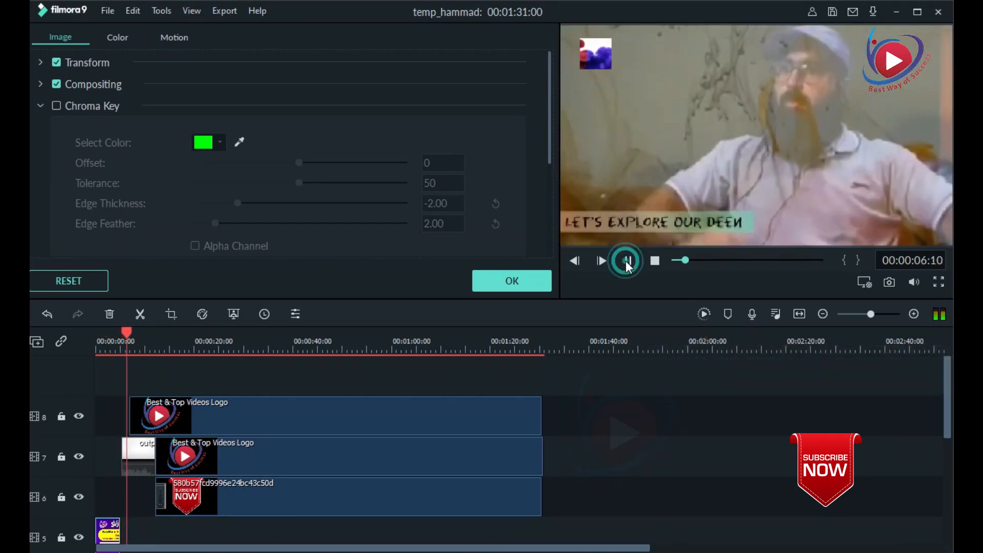
click(629, 260)
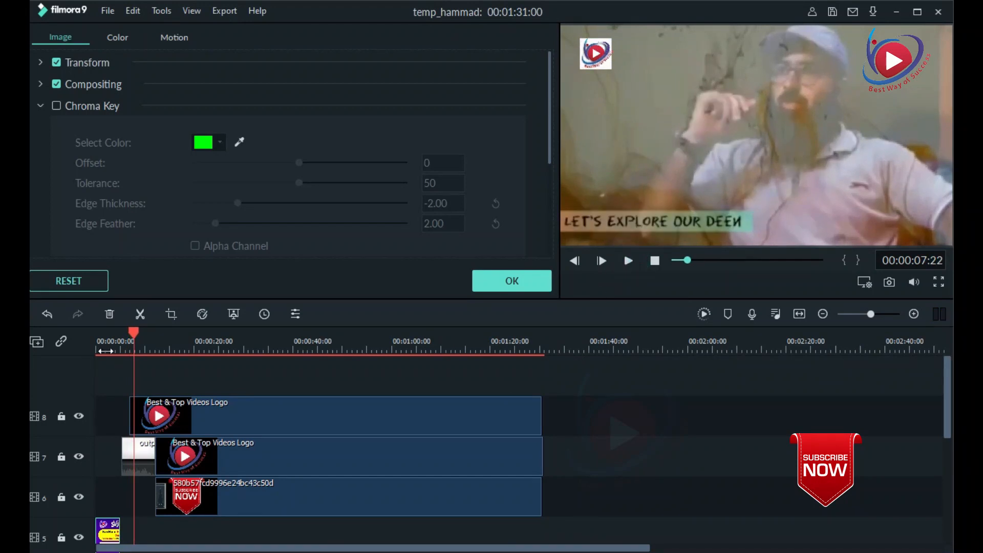
drag(133, 333, 88, 332)
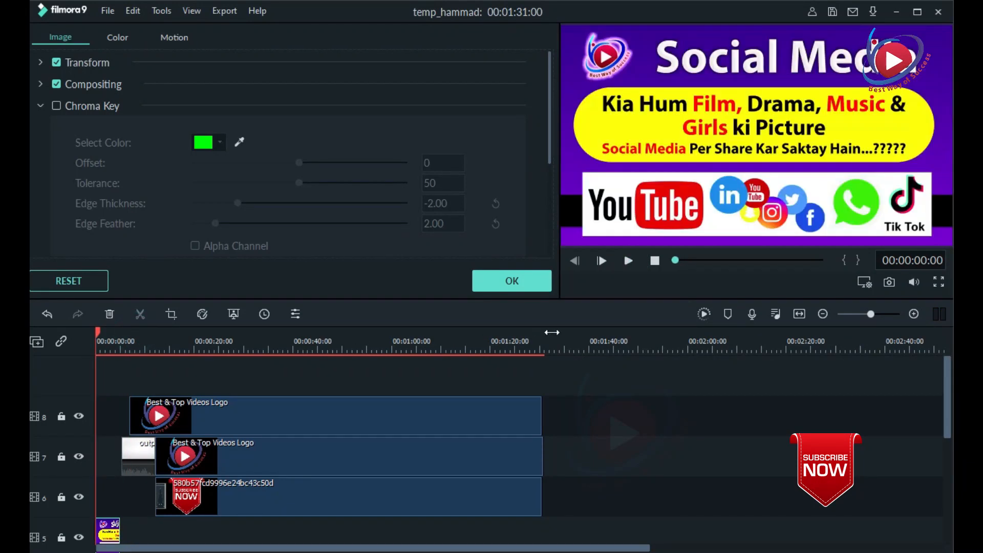
scroll(317, 461, down, 4)
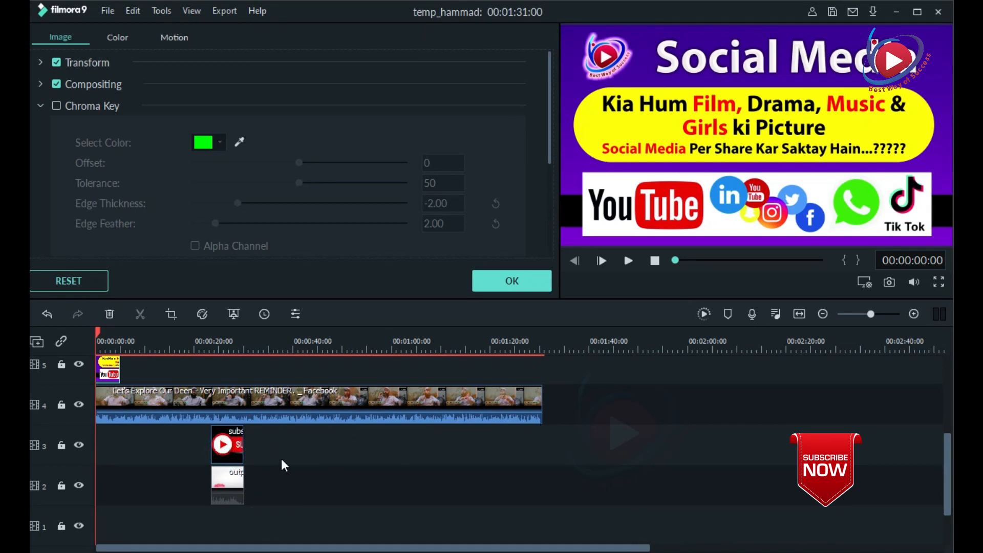
scroll(258, 523, up, 1)
key(ctrl+z)
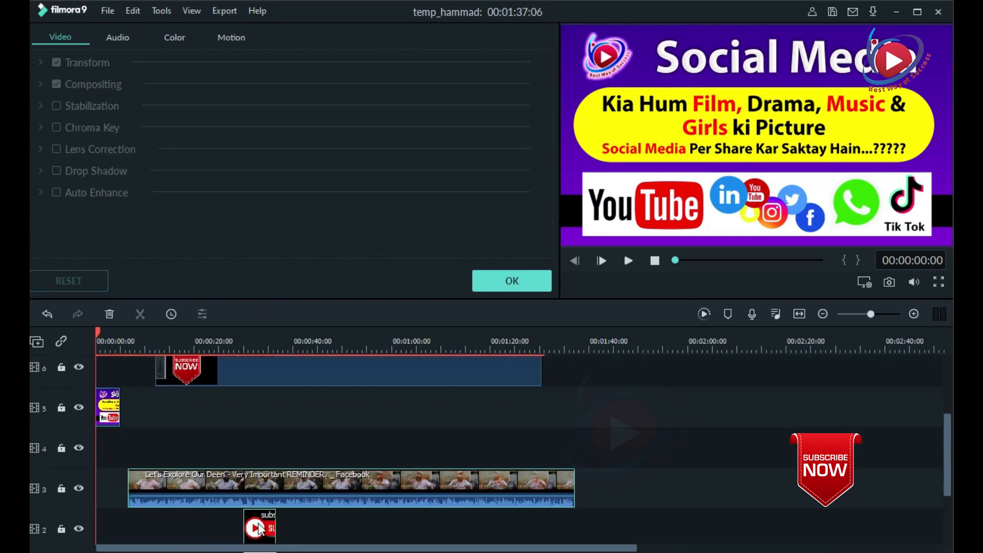
key(ctrl+z)
scroll(285, 508, down, 2)
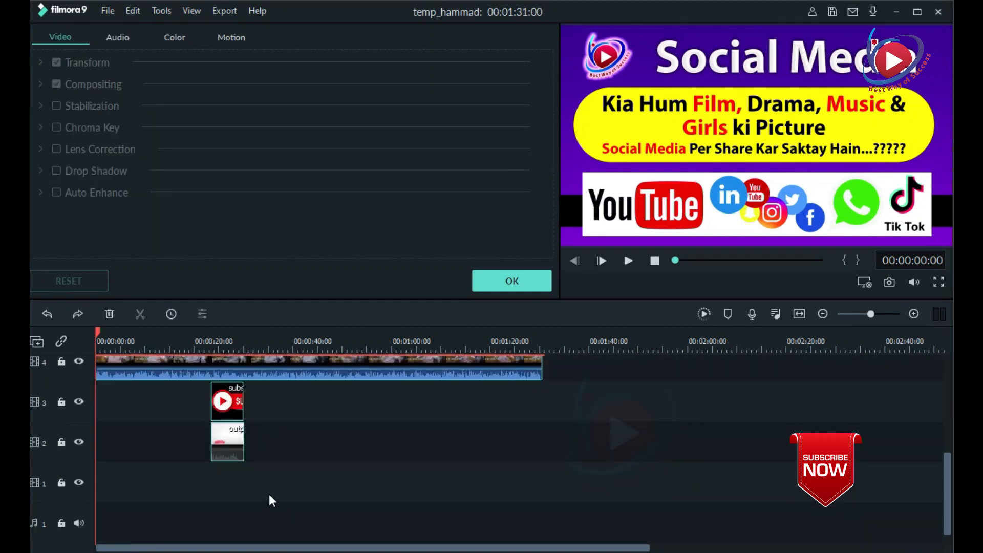
drag(233, 440, 430, 439)
key(ctrl+z)
Move the two closing clips behind the end of the main video, the output clip on track 4 and the subscribe image on track 5.
click(332, 501)
drag(228, 441, 570, 410)
drag(235, 397, 568, 425)
scroll(569, 426, up, 2)
drag(563, 491, 557, 454)
drag(563, 521, 558, 489)
scroll(320, 470, up, 2)
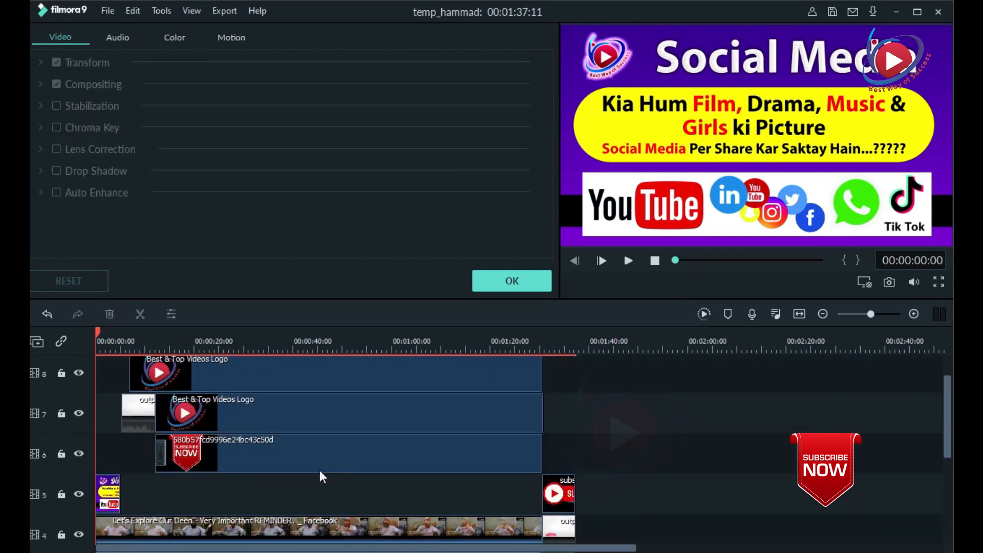
Extend the opening Social Media image on track 5 to the point where the track 8 logo clip starts.
scroll(205, 503, down, 1)
click(118, 489)
drag(118, 487, 161, 498)
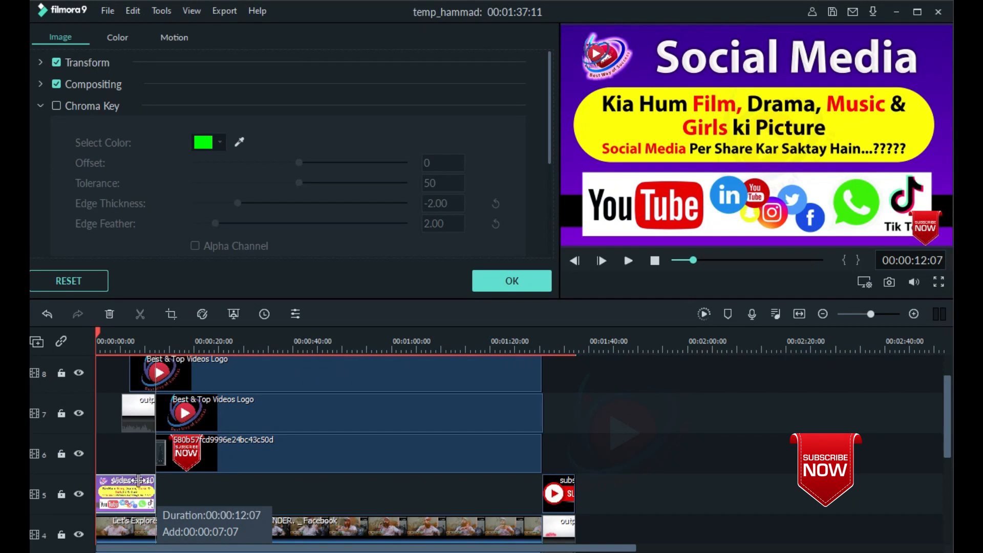
drag(144, 416, 144, 419)
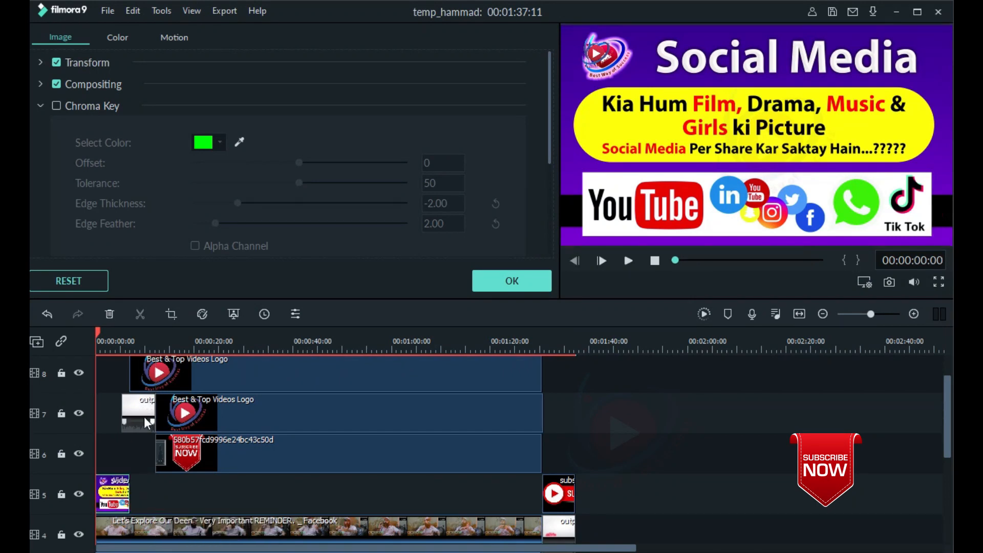
On track 7, trim the logo clip, shift it so it ends with the main video, and move the output clip against its start.
double_click(133, 413)
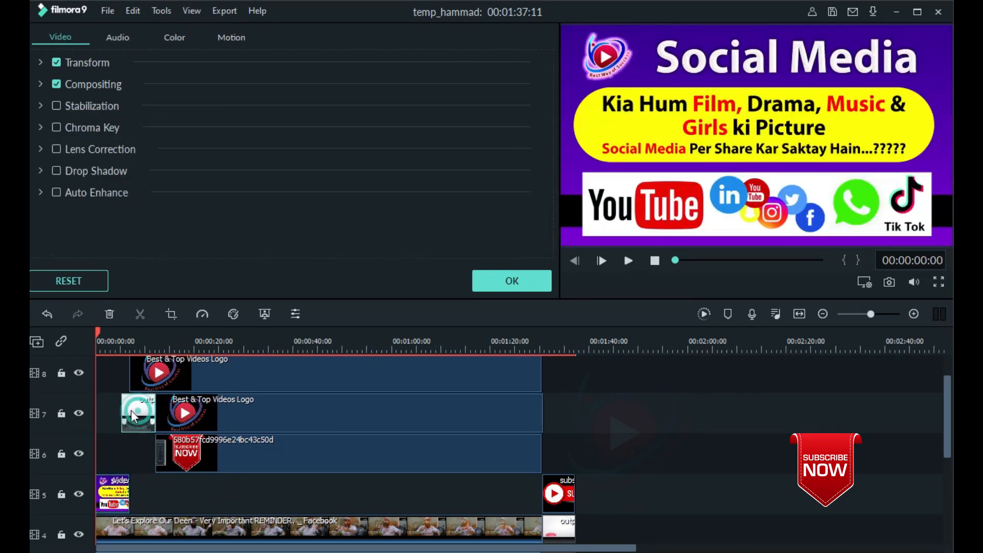
double_click(196, 418)
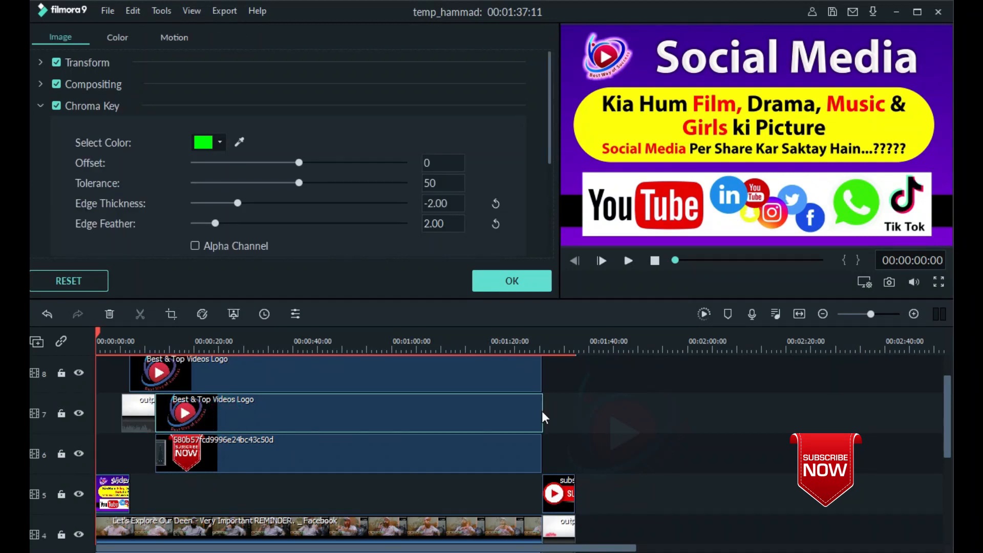
drag(544, 410, 522, 412)
drag(379, 417, 391, 418)
drag(150, 410, 155, 412)
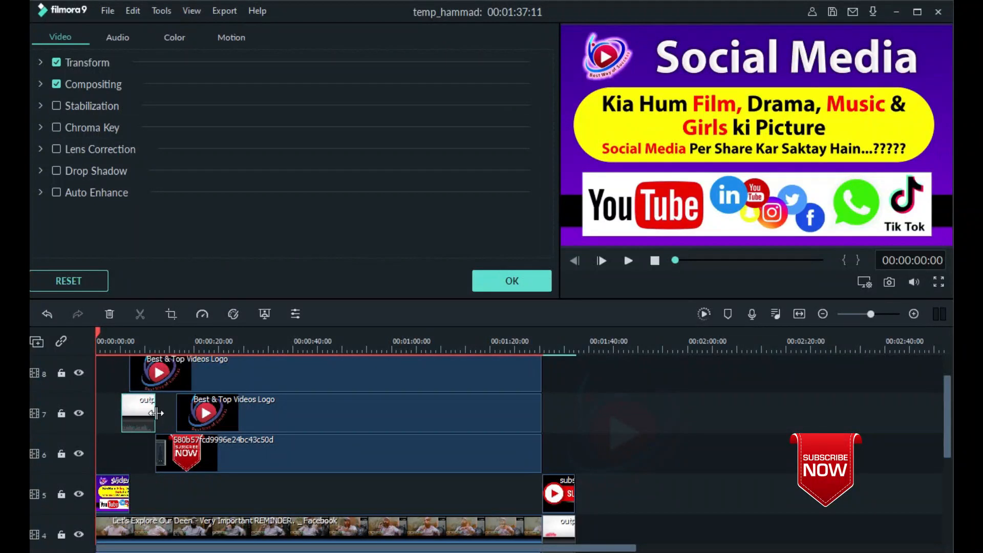
drag(158, 404, 162, 411)
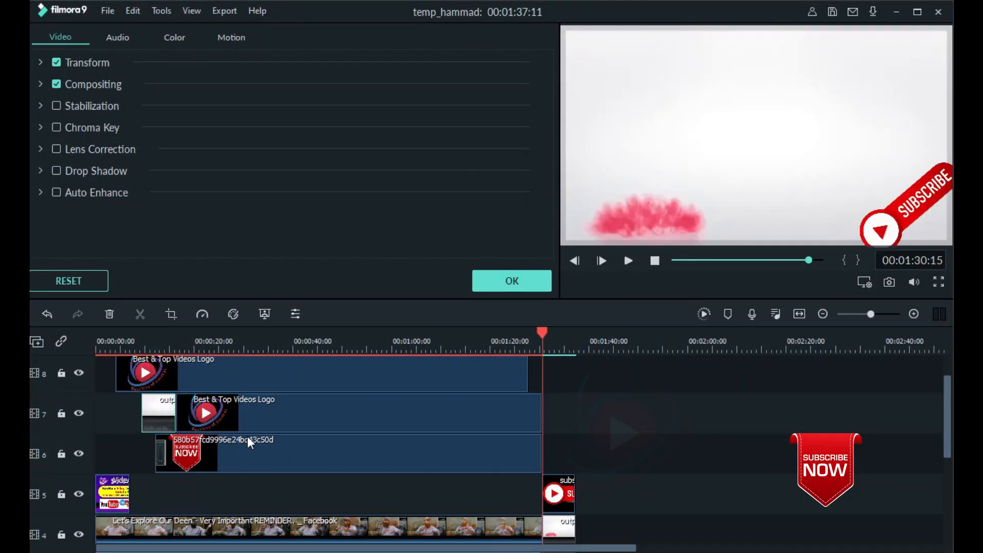
Align the start of the track 8 logo clip with the track 7 output clip and adjust the end of the opening image.
scroll(247, 436, up, 1)
drag(299, 417, 325, 419)
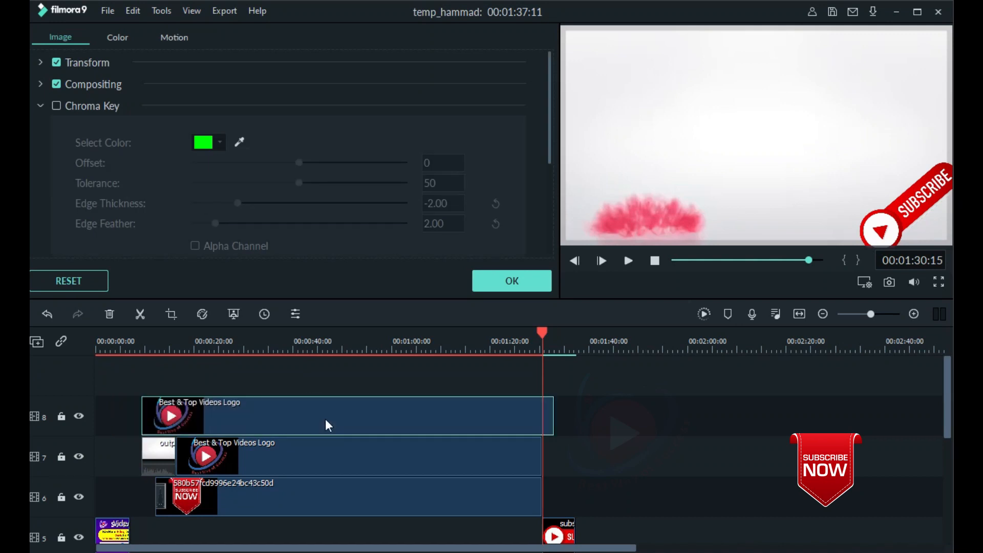
scroll(160, 428, down, 2)
click(127, 440)
drag(129, 441, 536, 471)
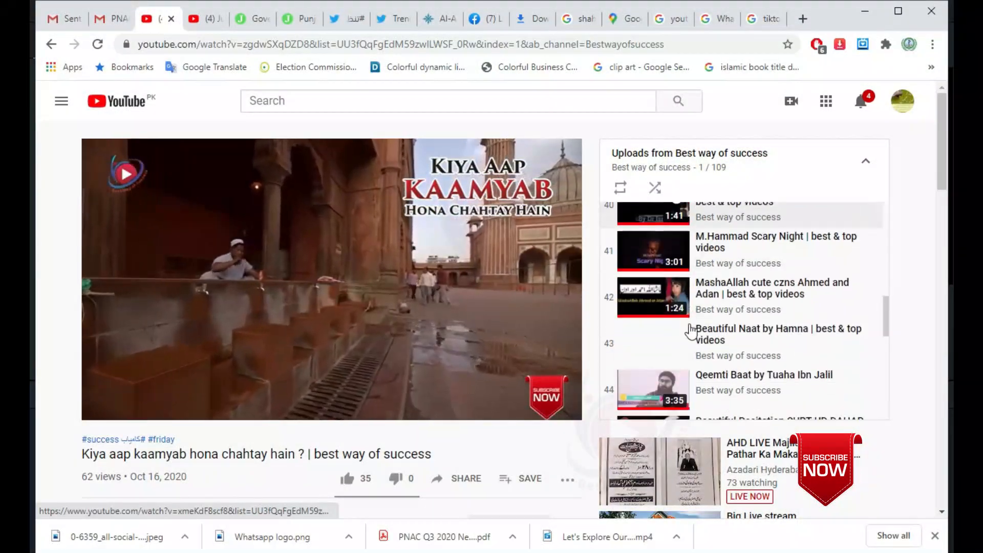
On YouTube, open the channel upload "Very Important for Youtubers | Best & Top Videos" and pause it on its opening thumbnail image.
scroll(691, 332, down, 6)
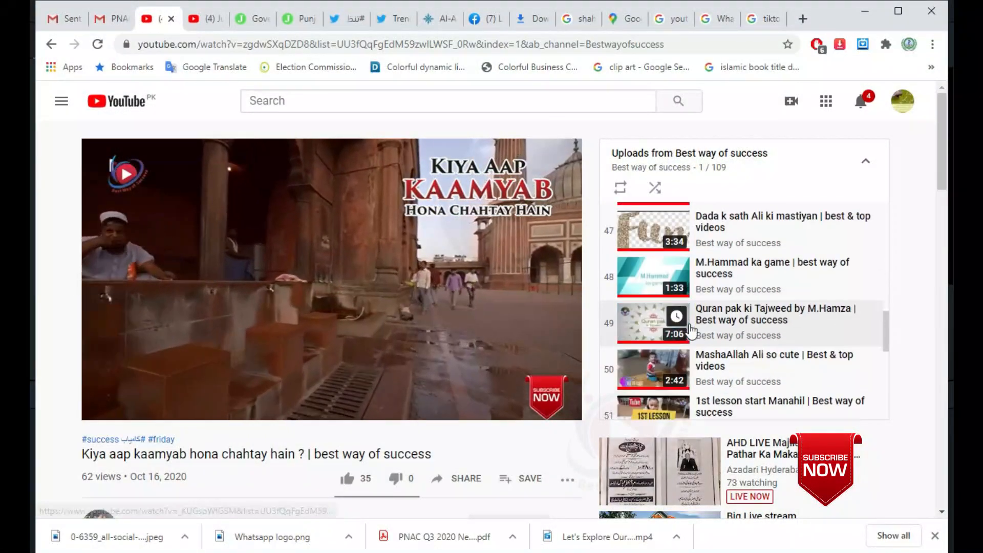
scroll(690, 332, down, 4)
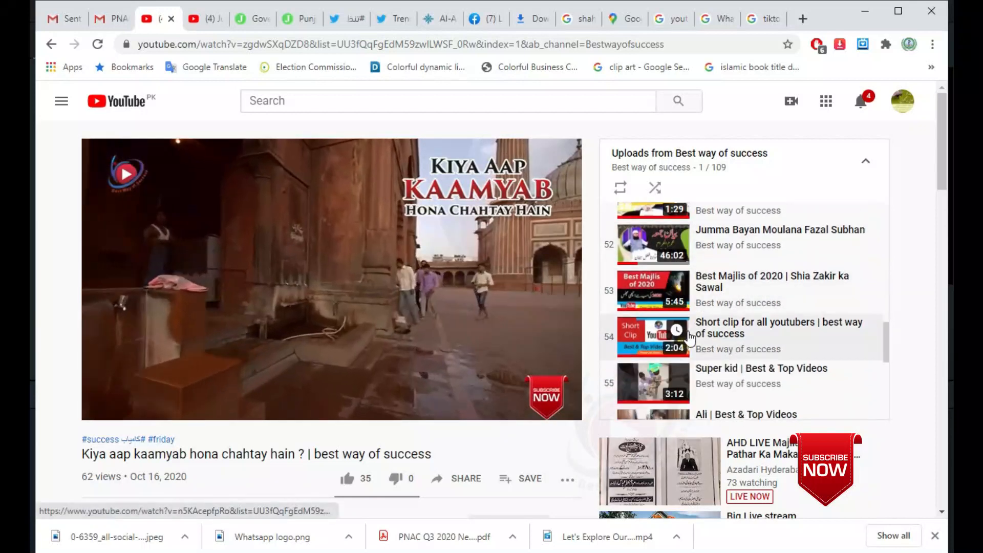
scroll(671, 343, down, 3)
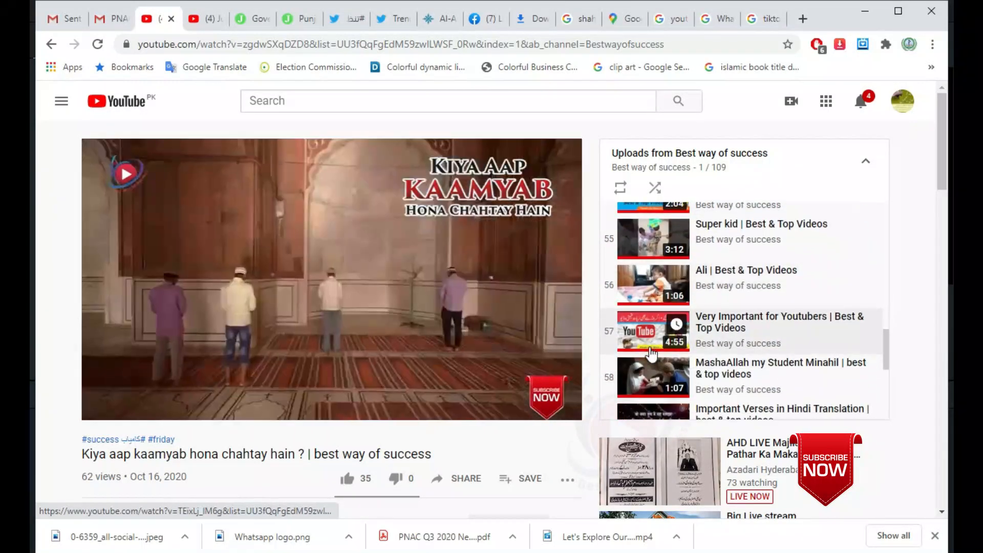
click(652, 343)
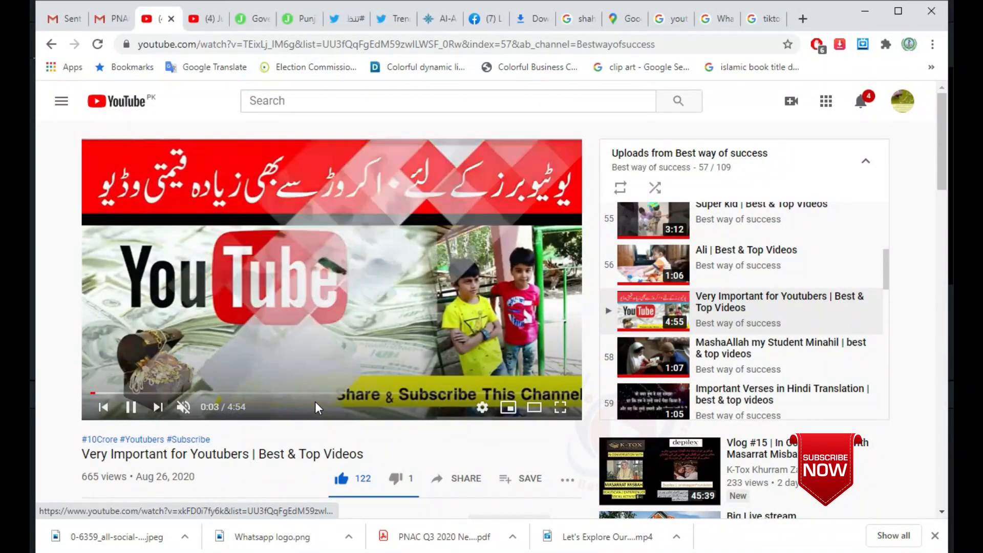
click(158, 408)
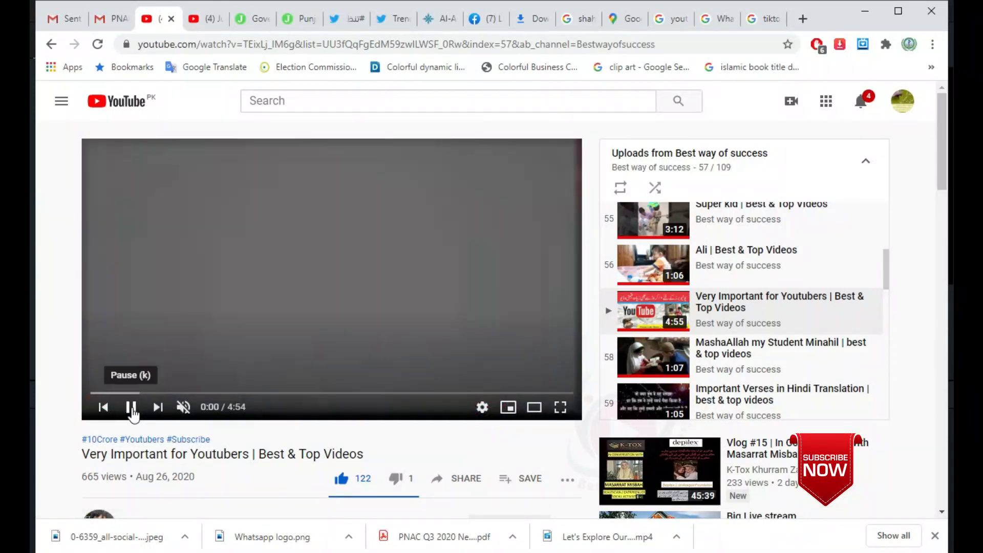
click(132, 410)
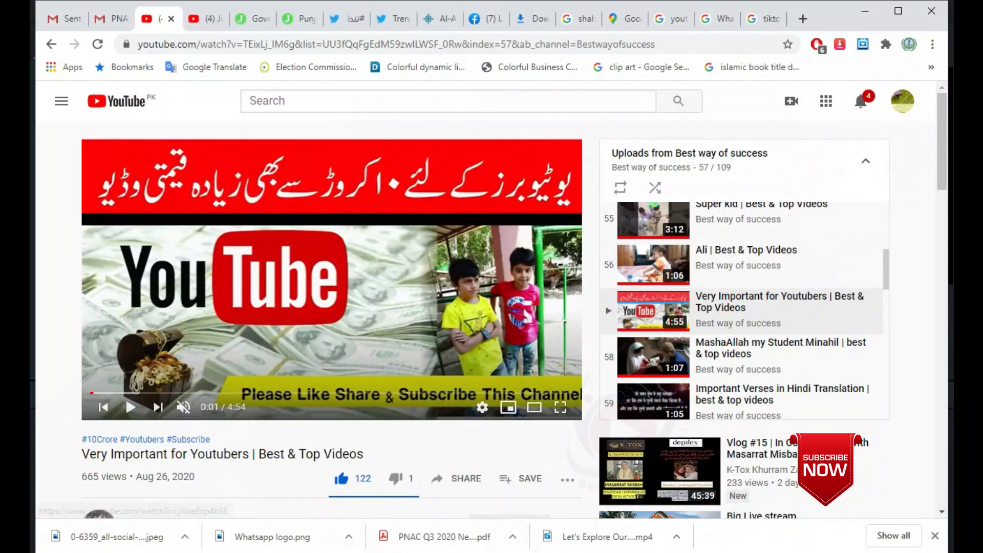
Switch to CorelDRAW and add the artistic text "Please SubsCribe this Channel" above the Social Media design on Page 2.
click(45, 306)
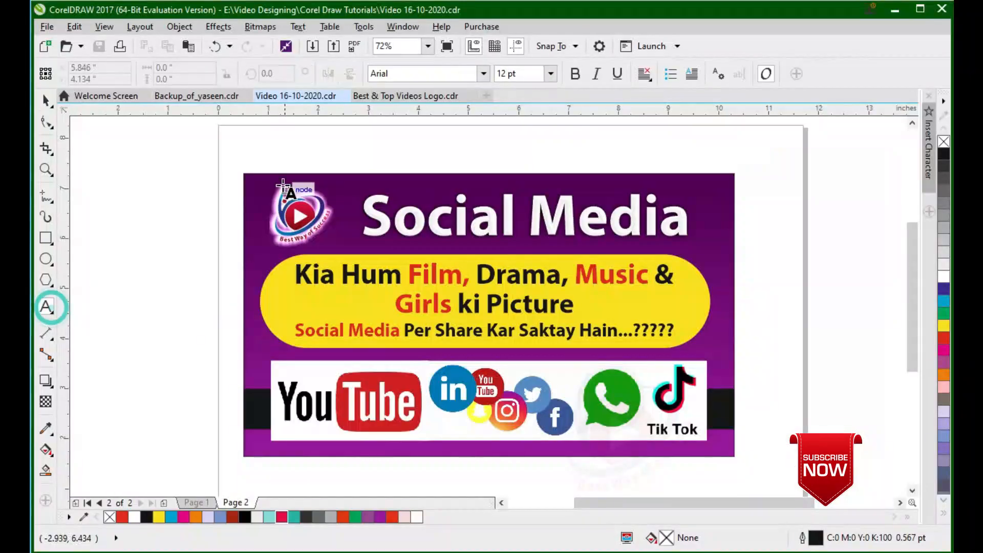
click(268, 151)
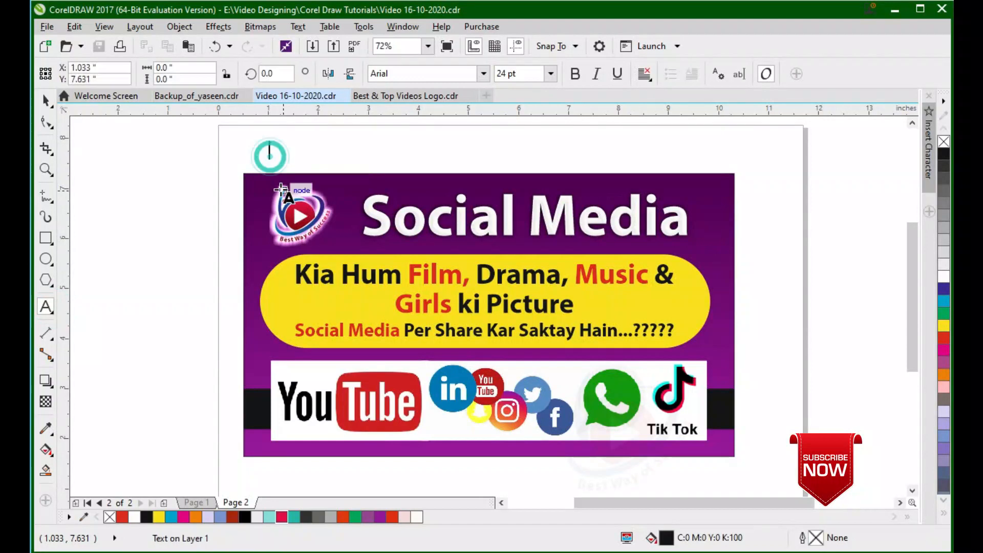
text(Please)
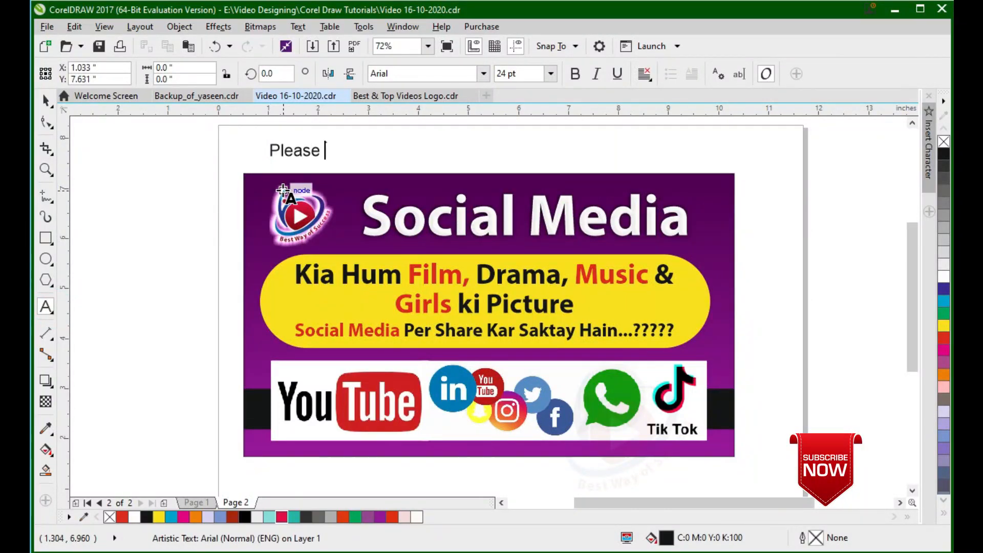
text( SubsCribe this Channel)
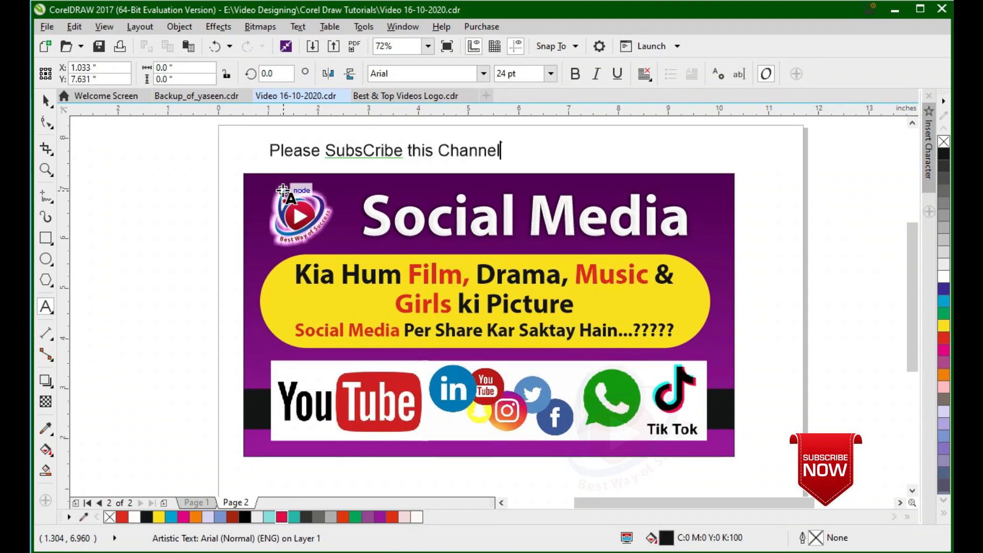
click(46, 101)
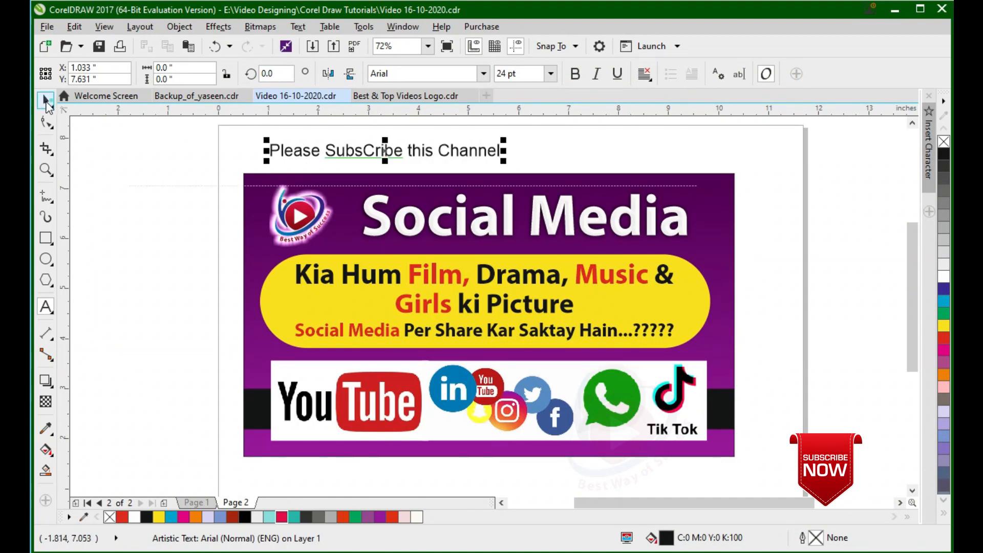
Make the subscribe text bold and enlarge it to about 44 pt, nearly as wide as the Social Media design.
click(484, 75)
click(574, 76)
click(574, 74)
drag(523, 136, 745, 167)
drag(751, 153, 724, 154)
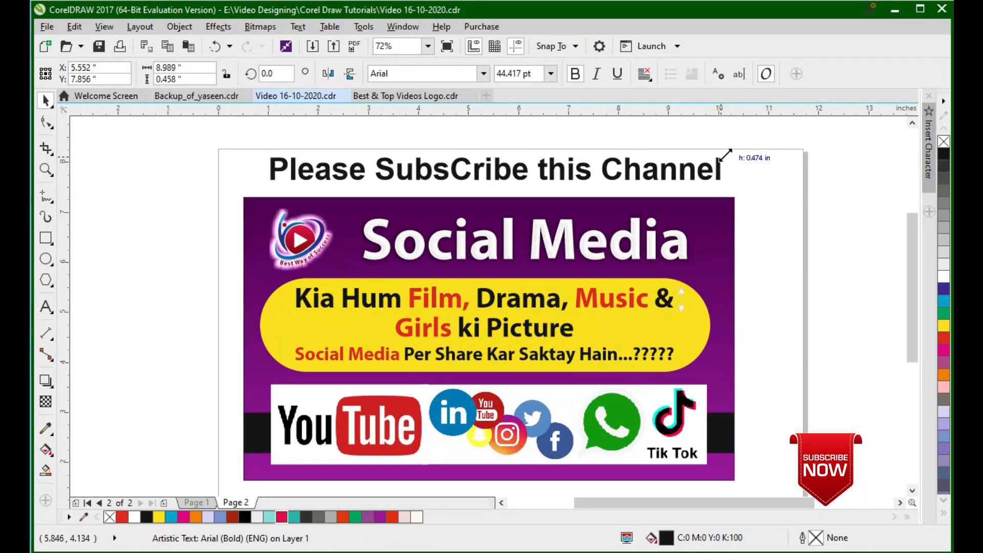
click(776, 169)
Duplicate the subscribe text directly above itself and replace the copy's wording with "Corel Draw".
click(663, 173)
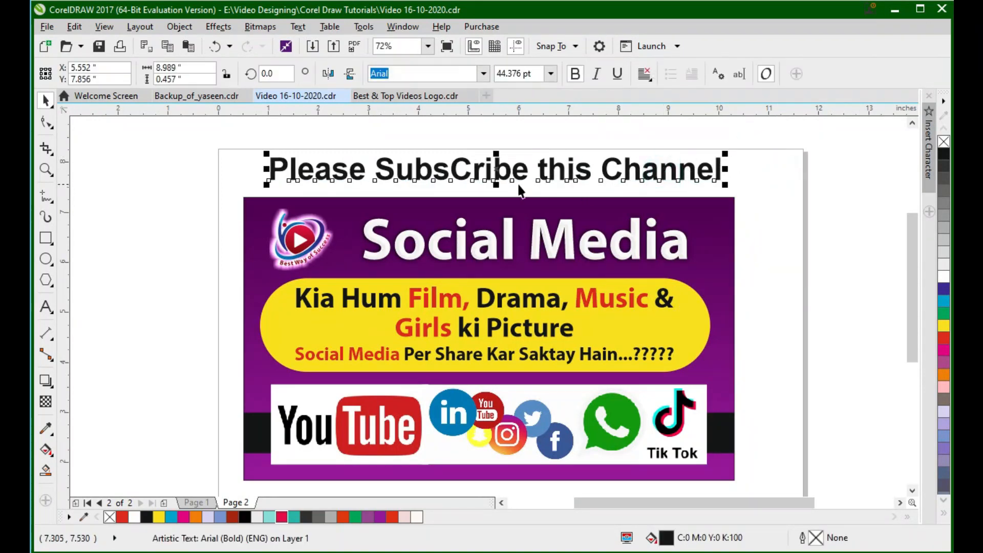
drag(501, 166, 501, 127)
right_click(501, 127)
key(F8)
text(Corel Dr)
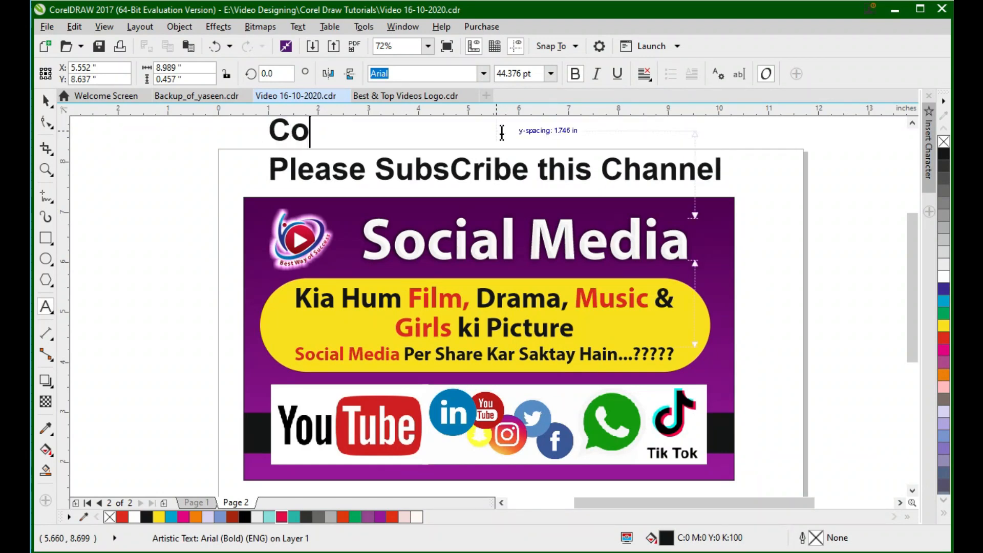
text(aw)
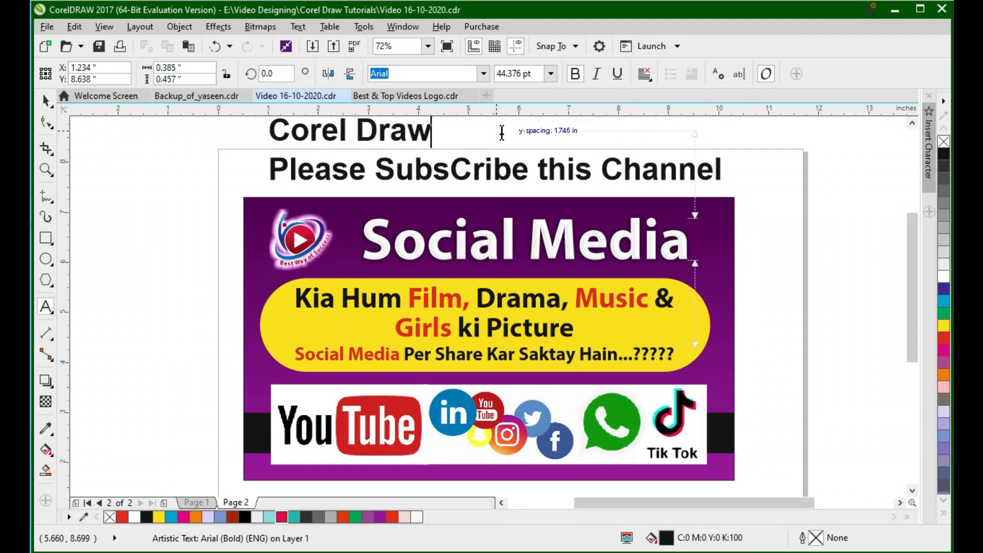